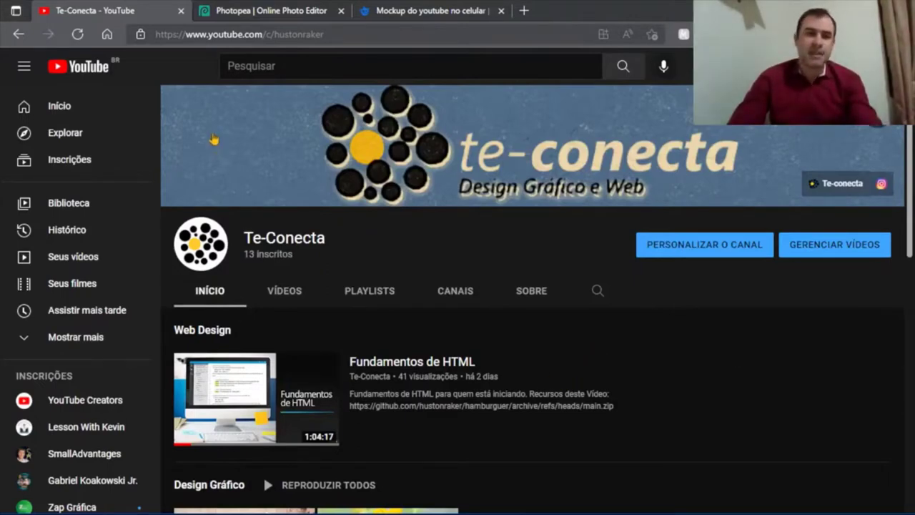
Step: Move from the Te-Conecta YouTube channel to the Photopea start page tab
click(260, 16)
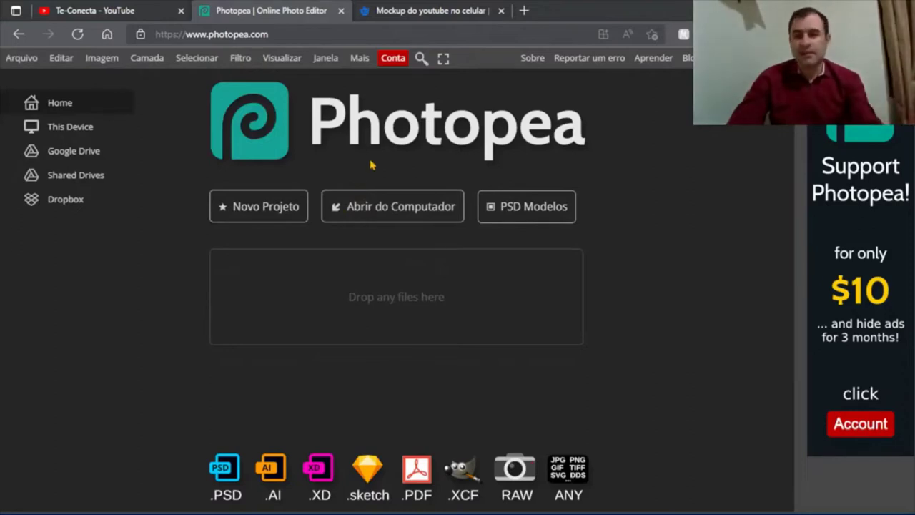
Step: Bring up the Freepik 'Mockup do youtube no celular Psd grátis' page and review its PSD details
click(436, 13)
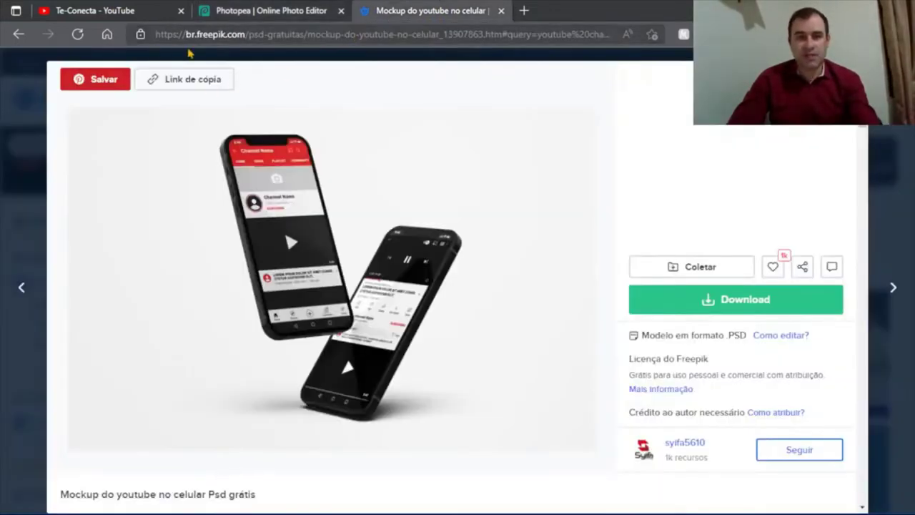
mouse_move(429, 286)
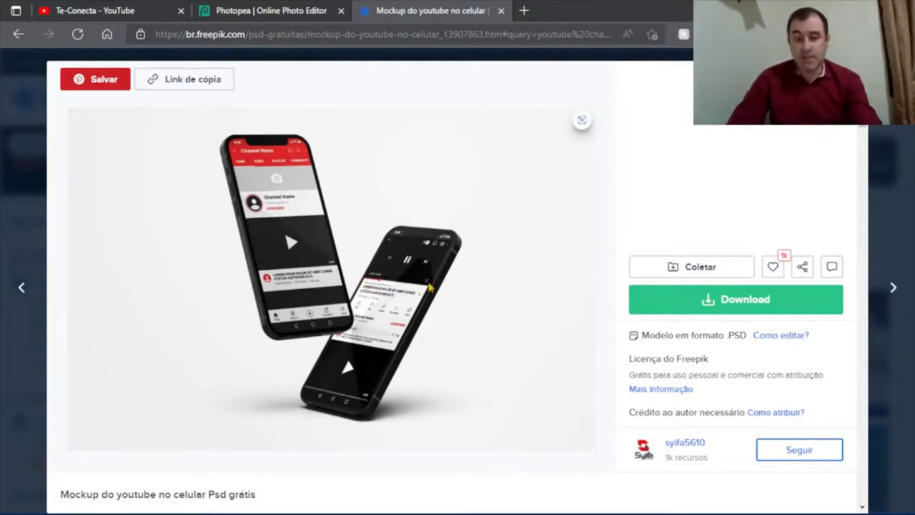
scroll(520, 277, down, 1)
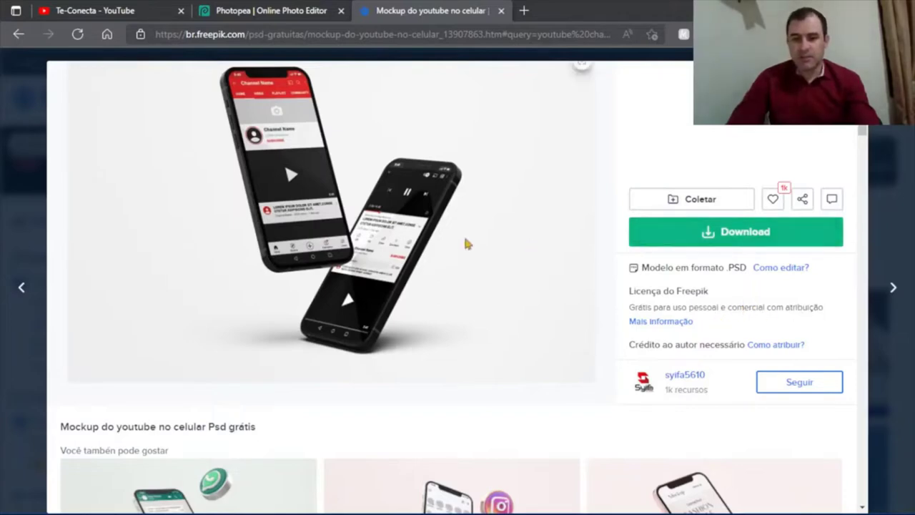
scroll(466, 251, up, 1)
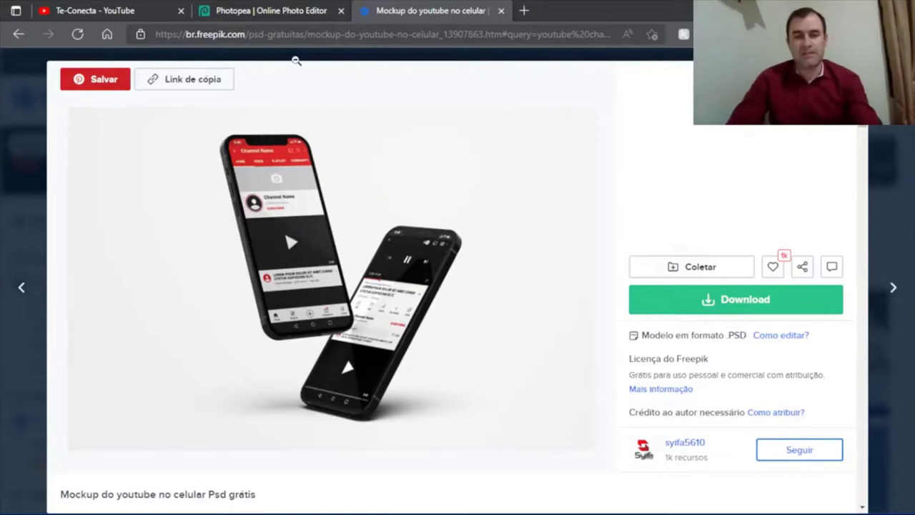
Step: Go back from the Freepik mockup page to Photopea's start page
click(297, 20)
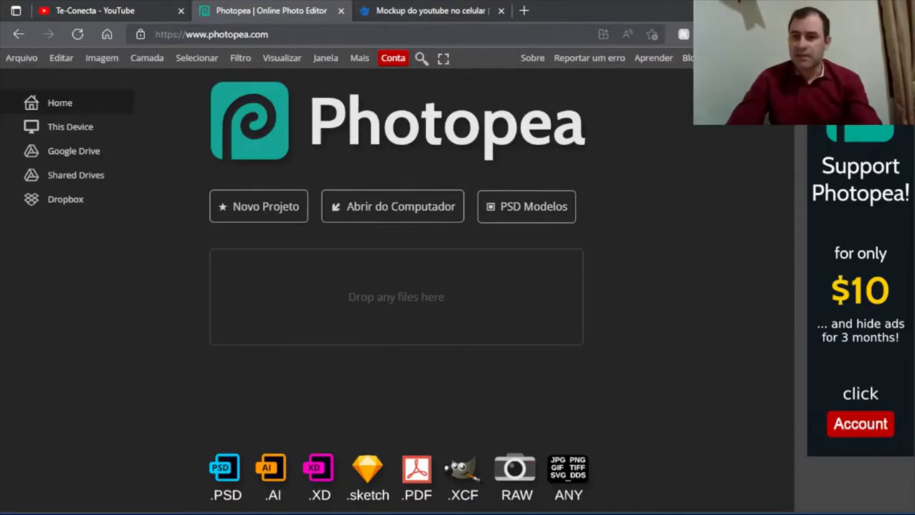
Step: Put Edge in full screen and load 2441.psd into Photopea by dragging it in
key(alt+f)
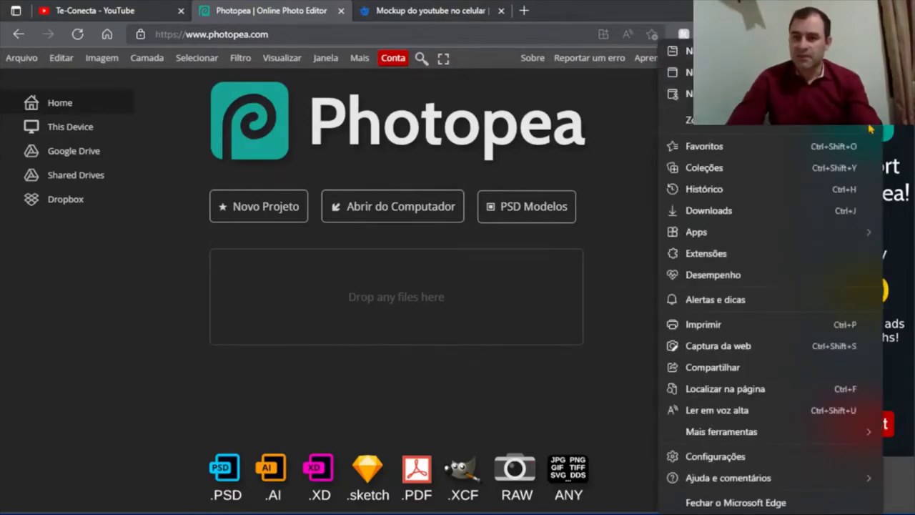
click(867, 120)
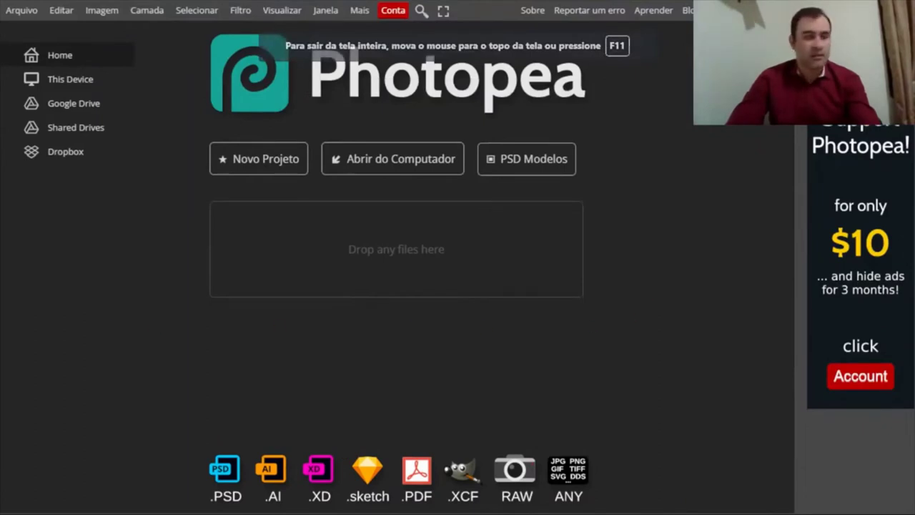
drag(307, 290, 343, 270)
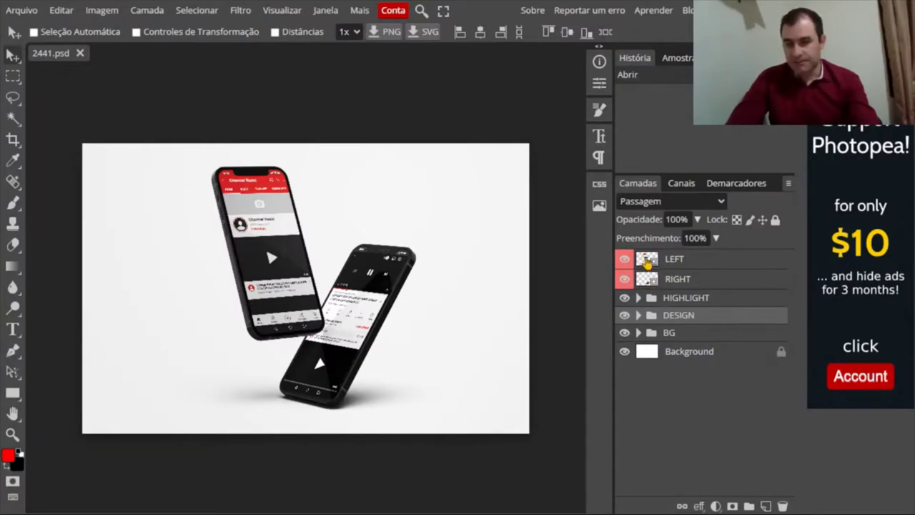
Step: In the LEFT phone's PHONE1.psd, place and enlarge the Te-Conecta channel screenshot, then save
double_click(647, 263)
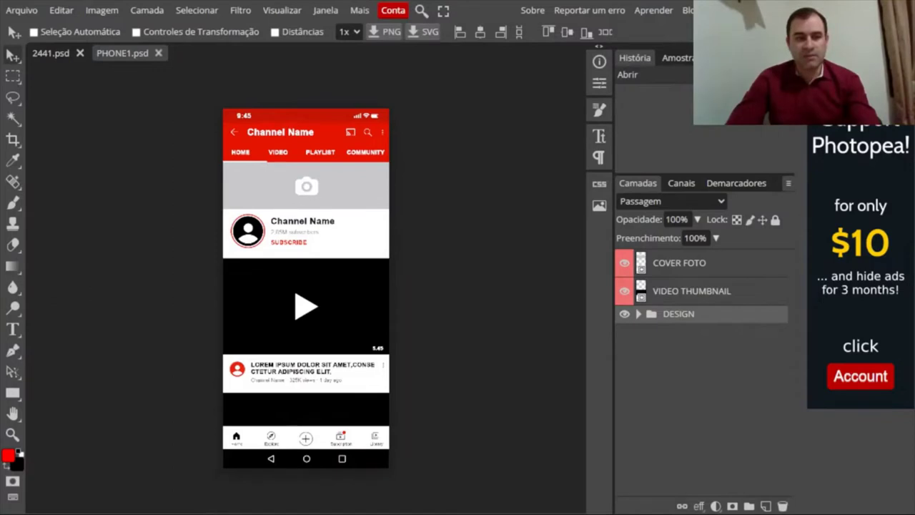
drag(314, 286, 321, 215)
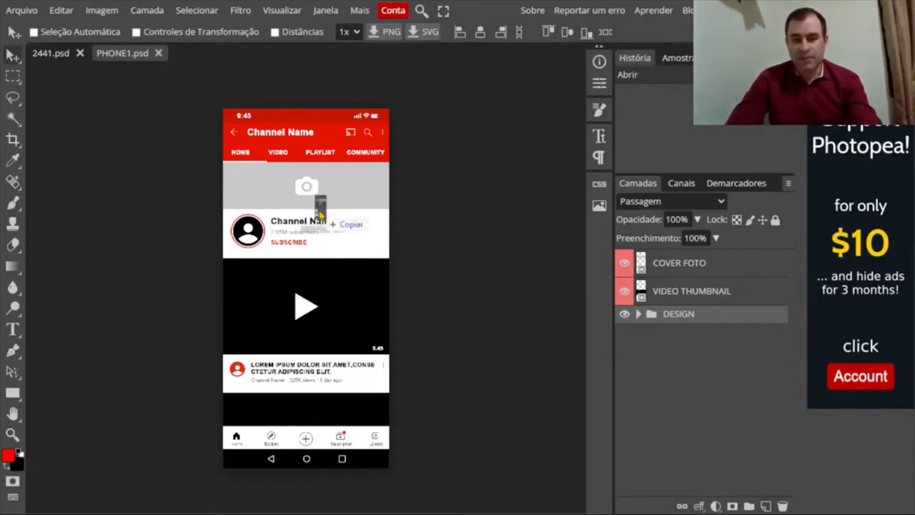
drag(321, 214, 300, 239)
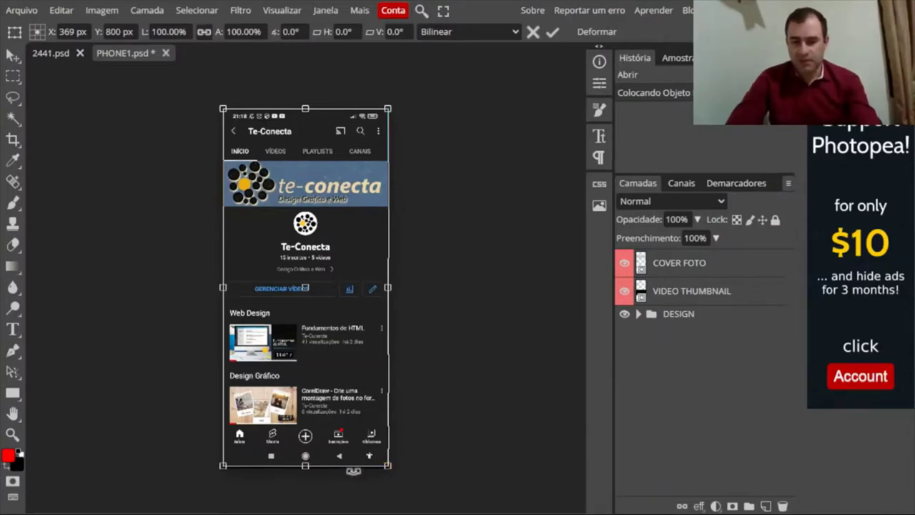
drag(388, 465, 390, 470)
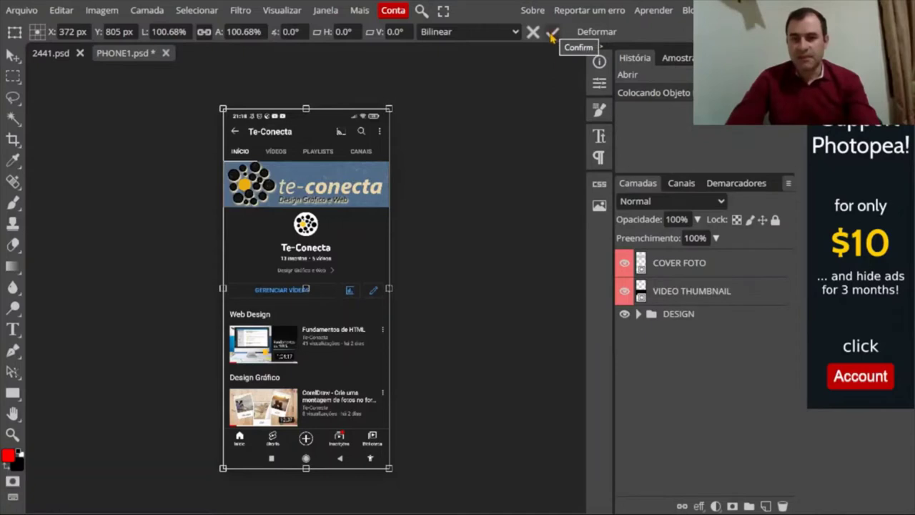
click(553, 33)
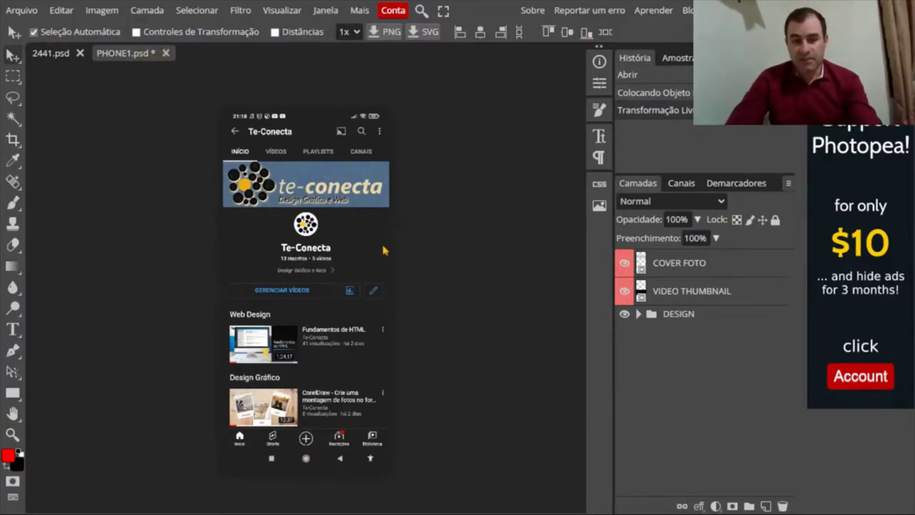
key(ctrl+s)
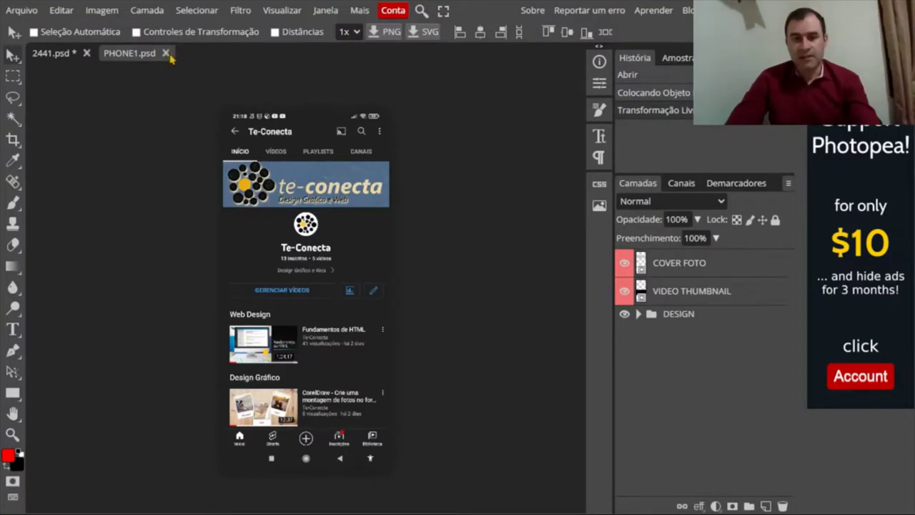
Step: Close PHONE1.psd and zoom and pan across the mockup to inspect both phones
click(166, 54)
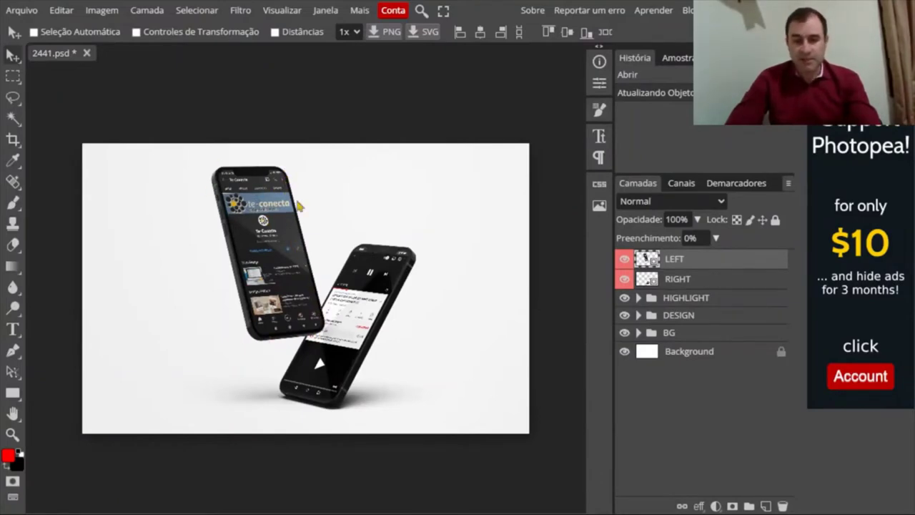
scroll(244, 187, up, 1)
scroll(246, 190, up, 1)
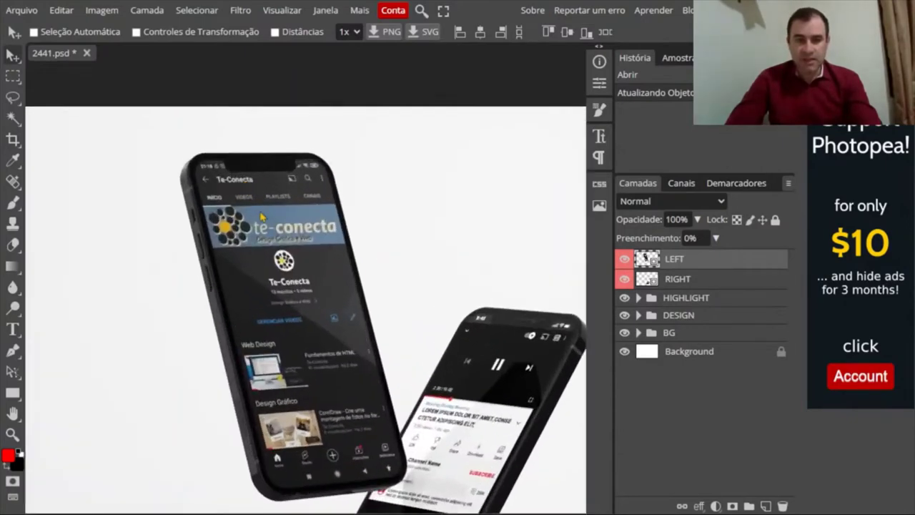
drag(329, 297, 308, 216)
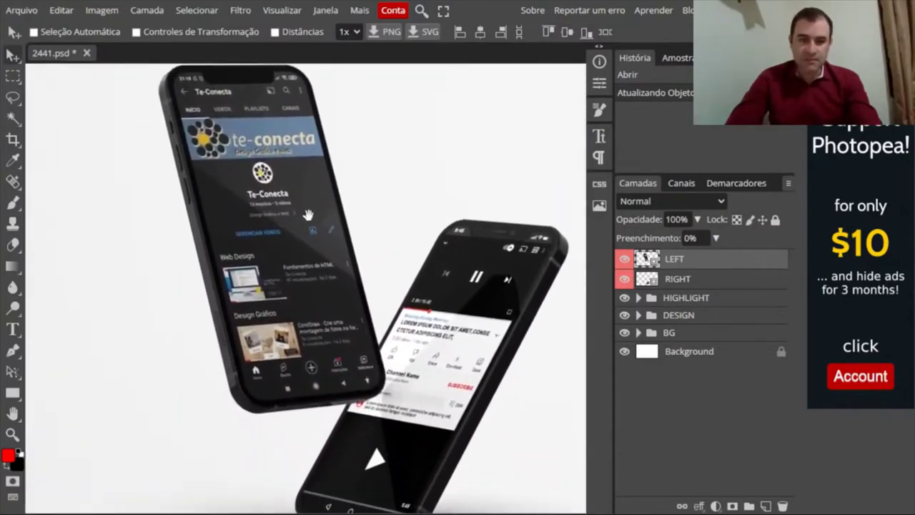
drag(328, 157, 321, 201)
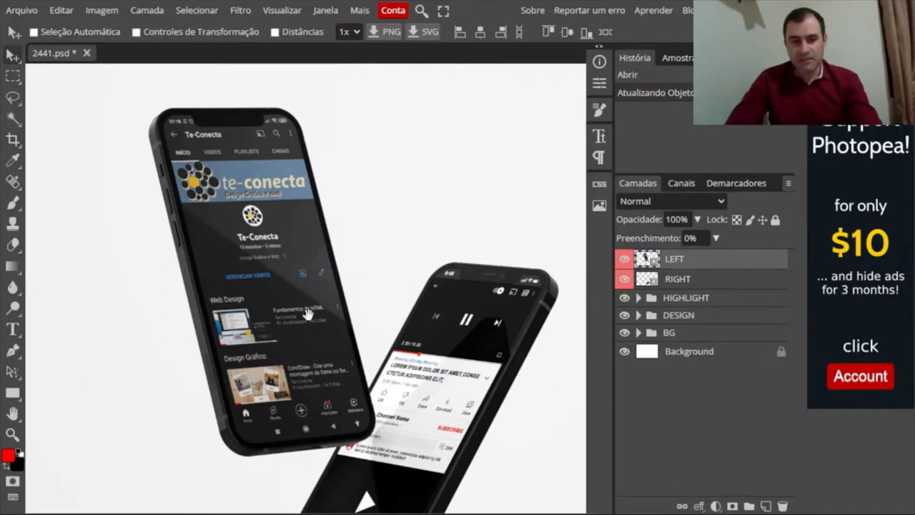
drag(309, 317, 259, 215)
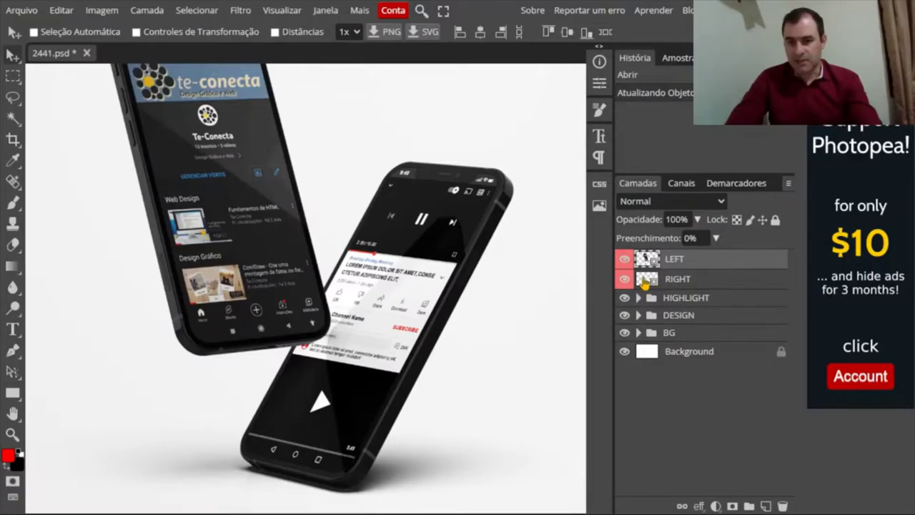
Step: Place and enlarge the 'Fundamentos de HTML' screenshot in the RIGHT phone, save, and close PHONE copy 3.psd
double_click(646, 281)
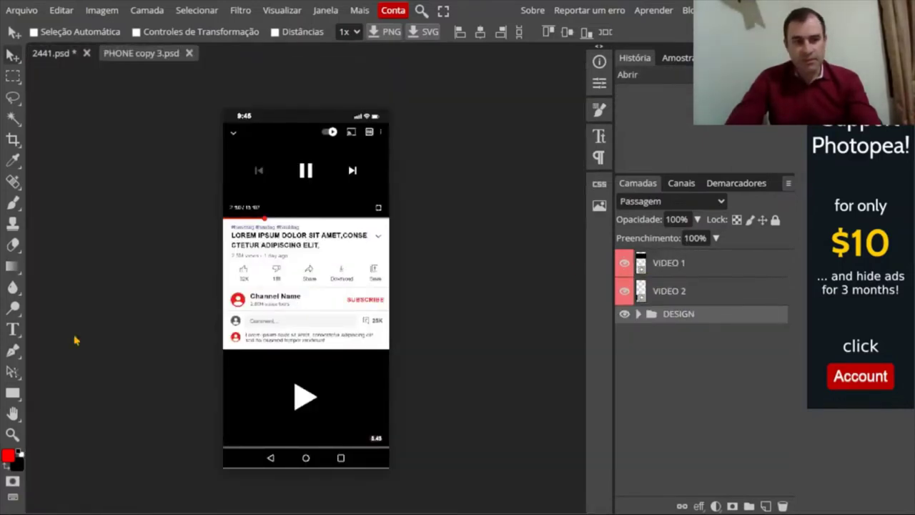
drag(76, 341, 314, 252)
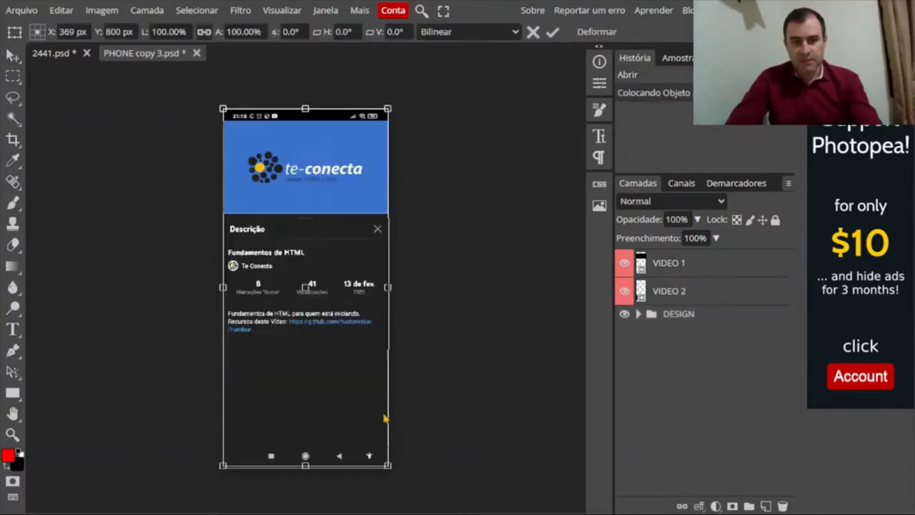
drag(387, 465, 388, 462)
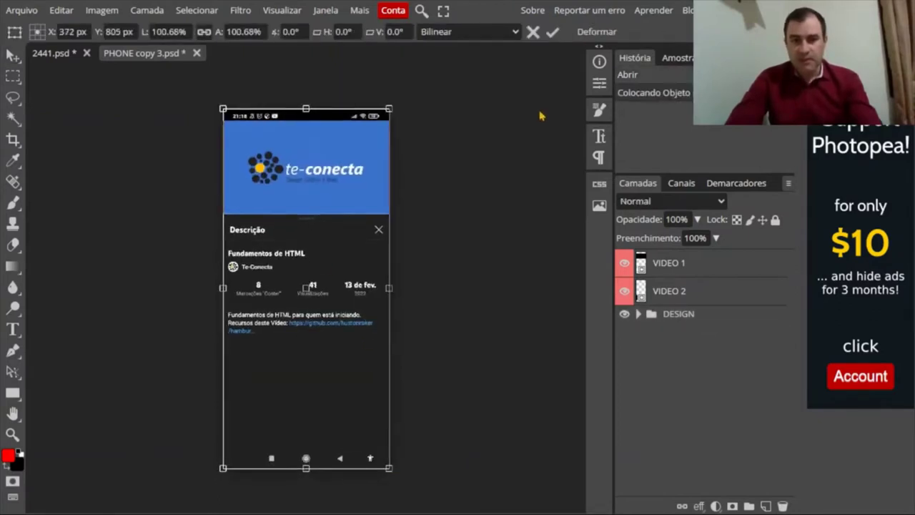
click(553, 33)
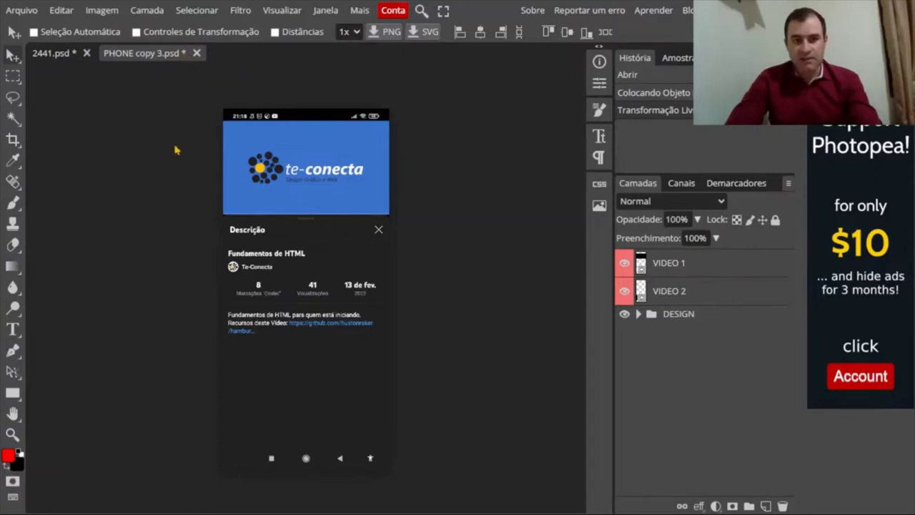
key(ctrl)
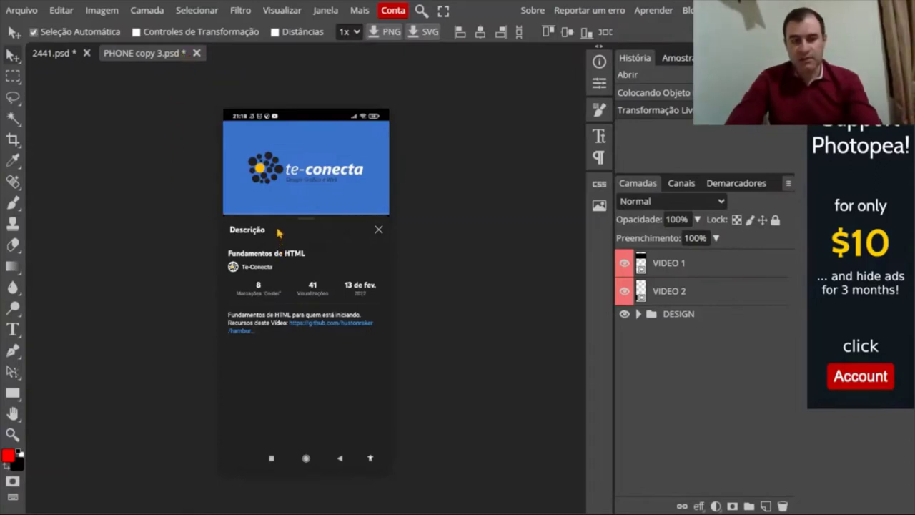
key(ctrl+s)
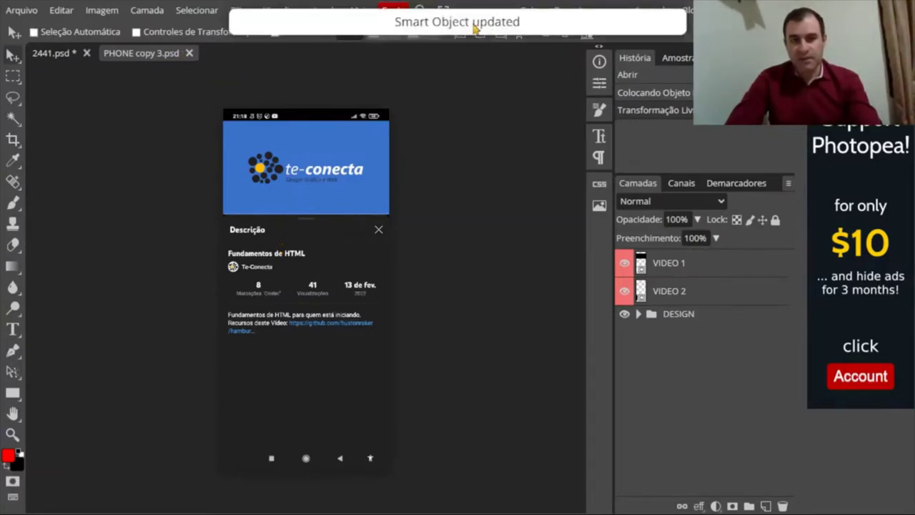
click(189, 54)
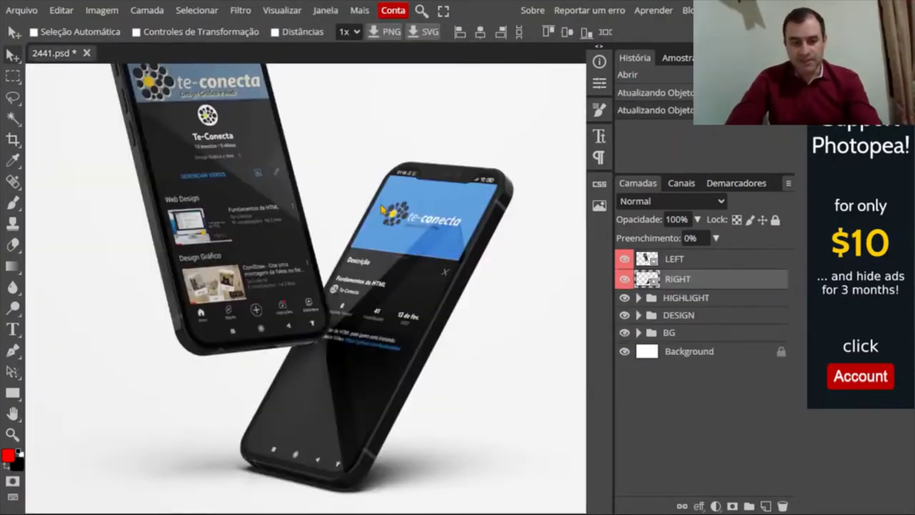
Step: Pan to view both Te-Conecta phones, then expand the BG group to list Color Fill 1
drag(341, 128, 307, 216)
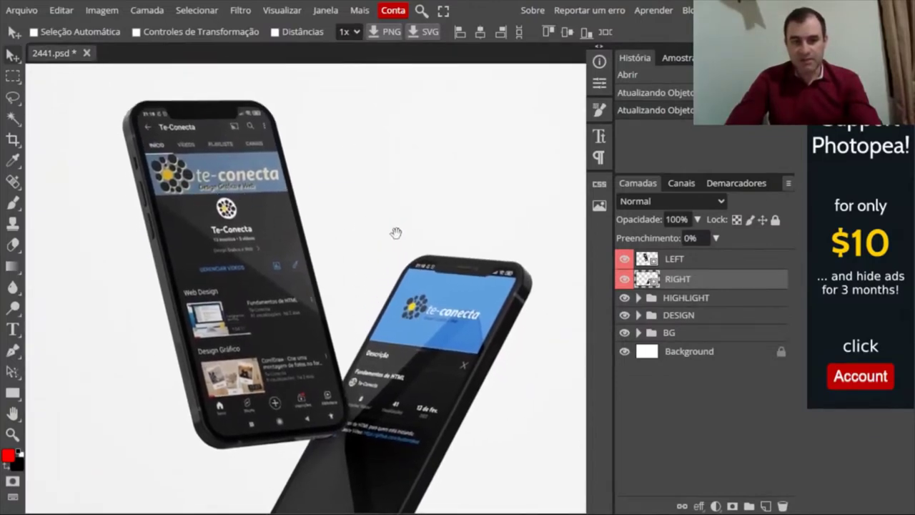
drag(396, 233, 378, 160)
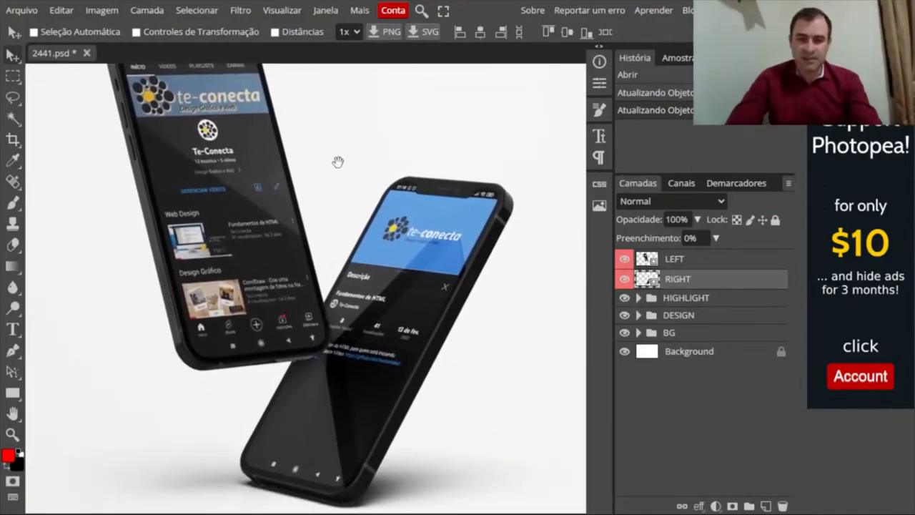
scroll(339, 161, down, 3)
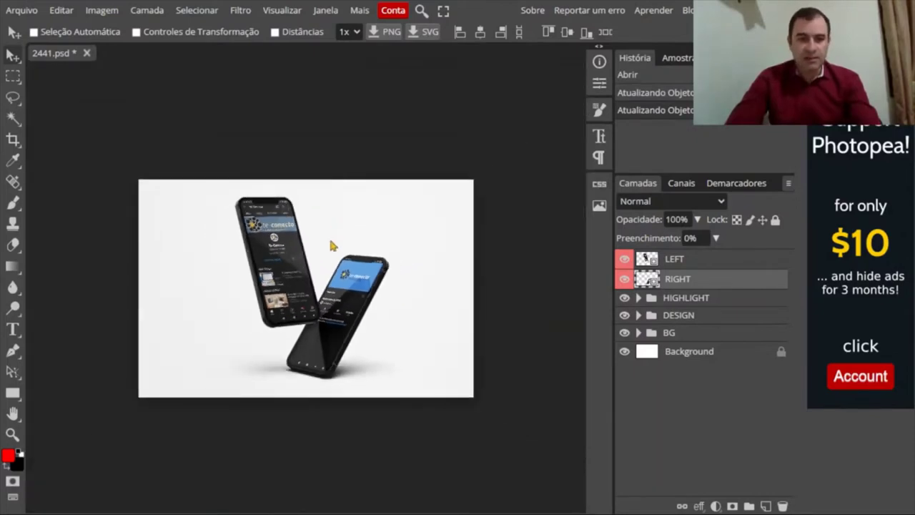
scroll(329, 236, up, 1)
scroll(325, 266, up, 1)
scroll(325, 266, down, 1)
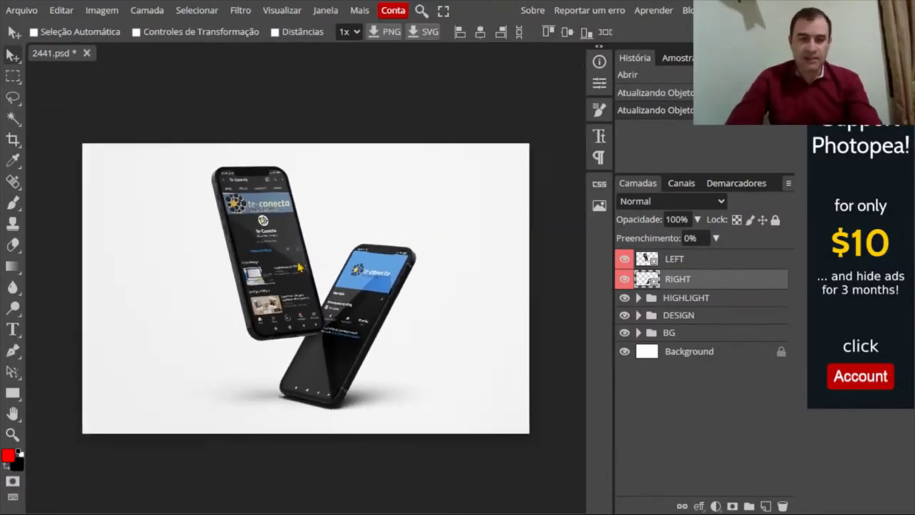
scroll(321, 289, up, 1)
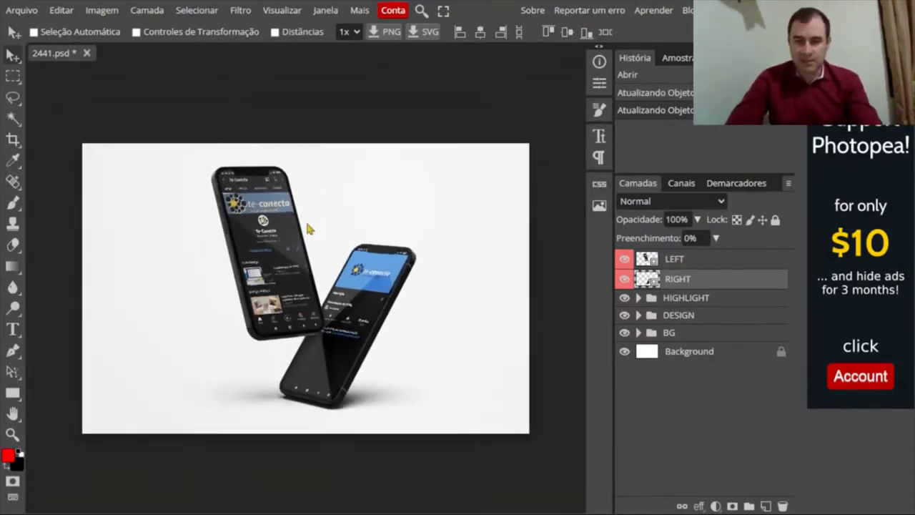
scroll(384, 202, down, 1)
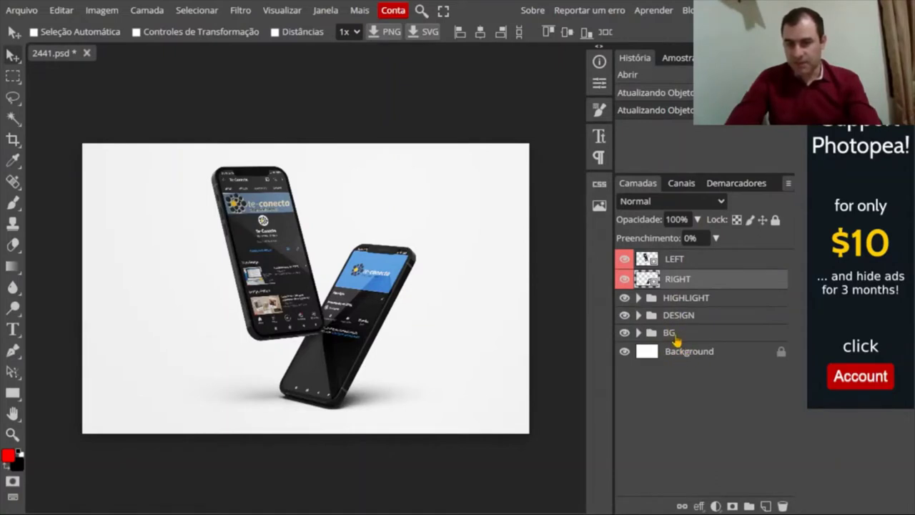
click(639, 333)
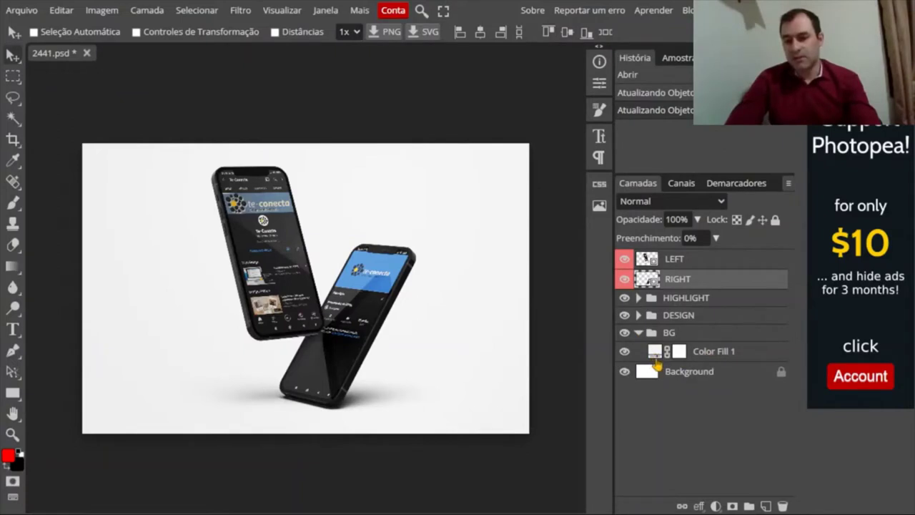
Step: Open the Color Fill 1 colour picker (f3f3f3) and move the dialog aside
double_click(655, 353)
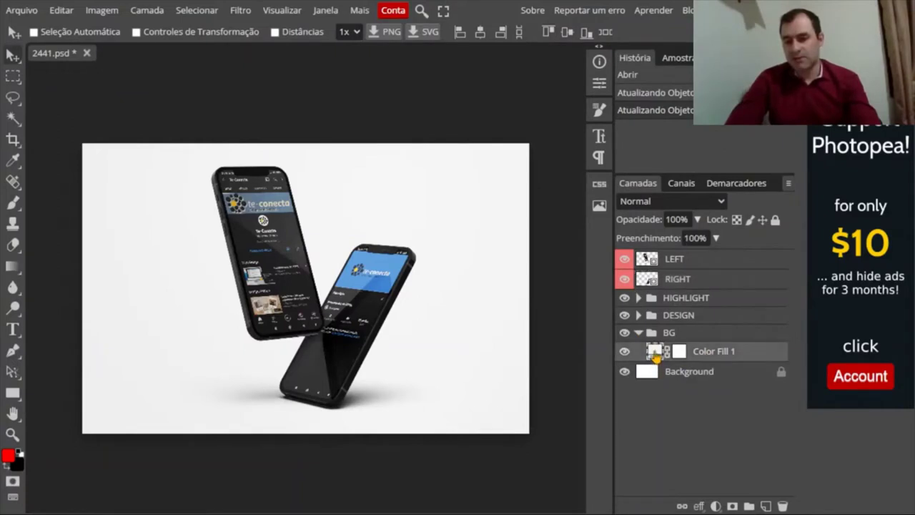
mouse_move(236, 111)
mouse_down()
mouse_move(489, 115)
mouse_move(634, 101)
mouse_move(606, 106)
mouse_up()
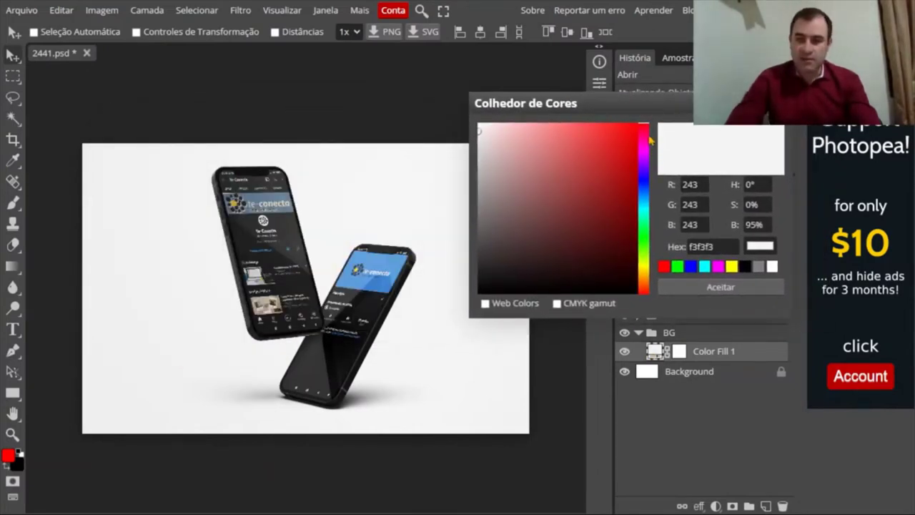
Step: Set the Color Fill 1 background to dark teal 1f454b and accept it
drag(646, 143, 647, 203)
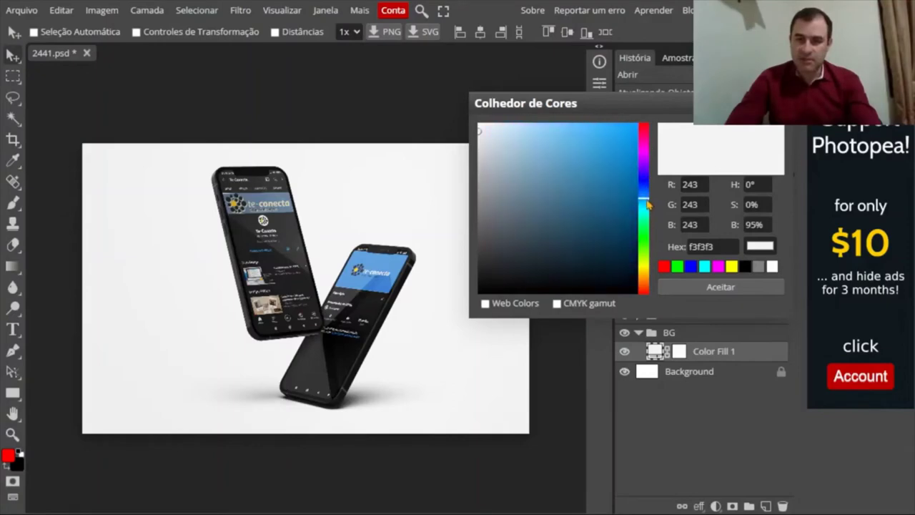
click(647, 205)
click(557, 157)
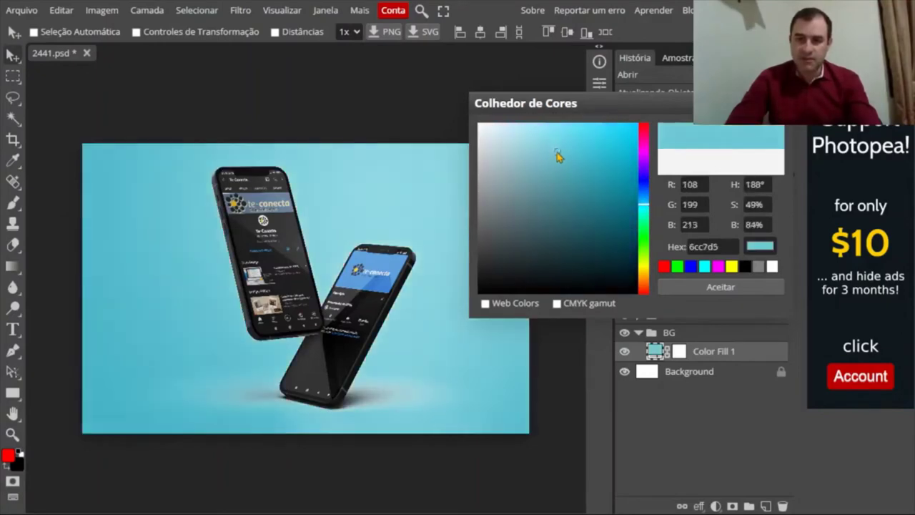
mouse_move(557, 157)
mouse_down()
mouse_move(607, 207)
mouse_move(599, 231)
mouse_move(559, 250)
mouse_move(572, 248)
mouse_up()
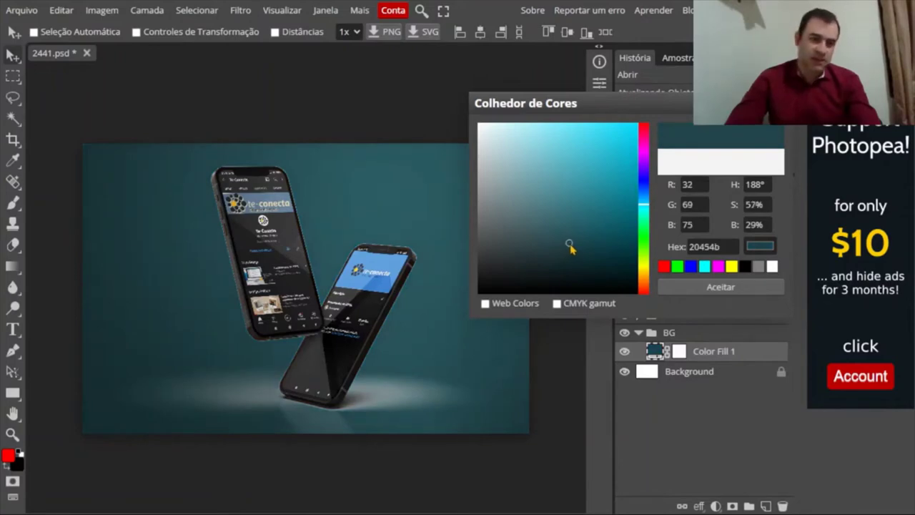
click(721, 286)
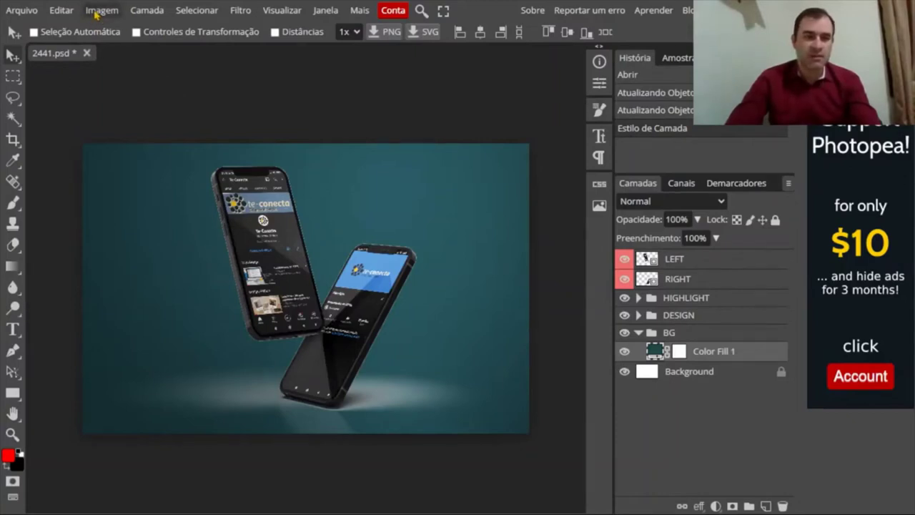
Step: Open the Imagem menu to reach its canvas-size and image-size commands
click(103, 13)
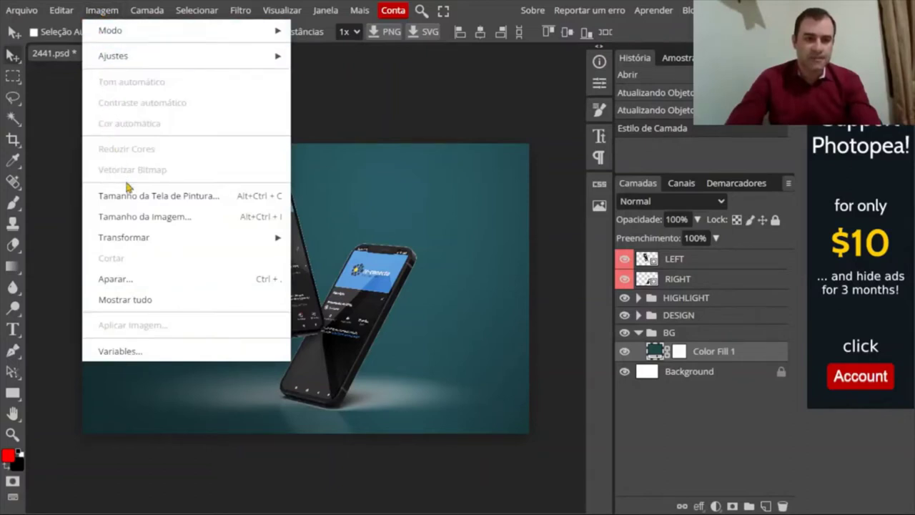
mouse_move(123, 236)
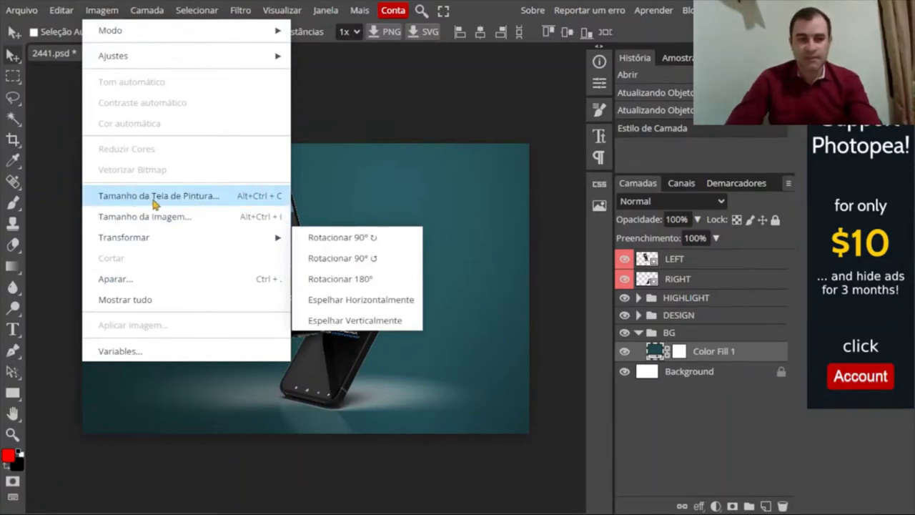
Step: Set Tamanho da Tela de Pintura to 1280 wide by 720 high and apply it
click(155, 203)
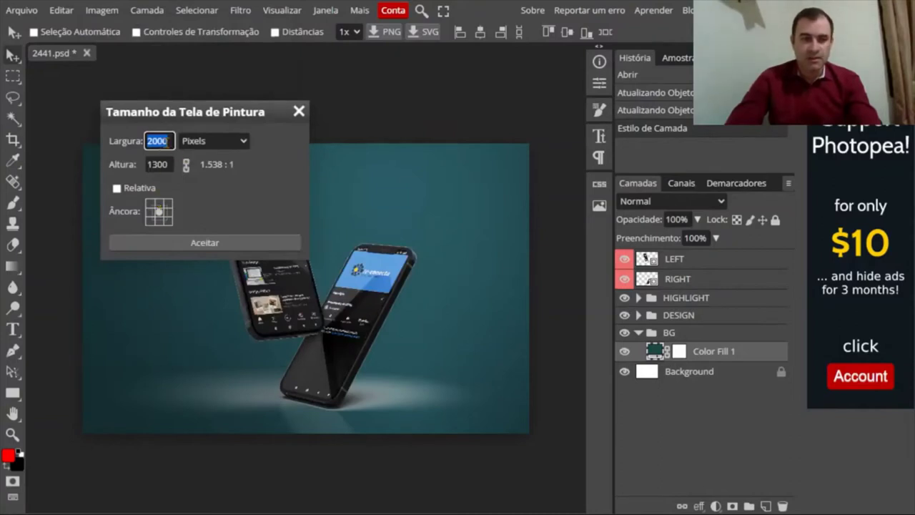
text(128)
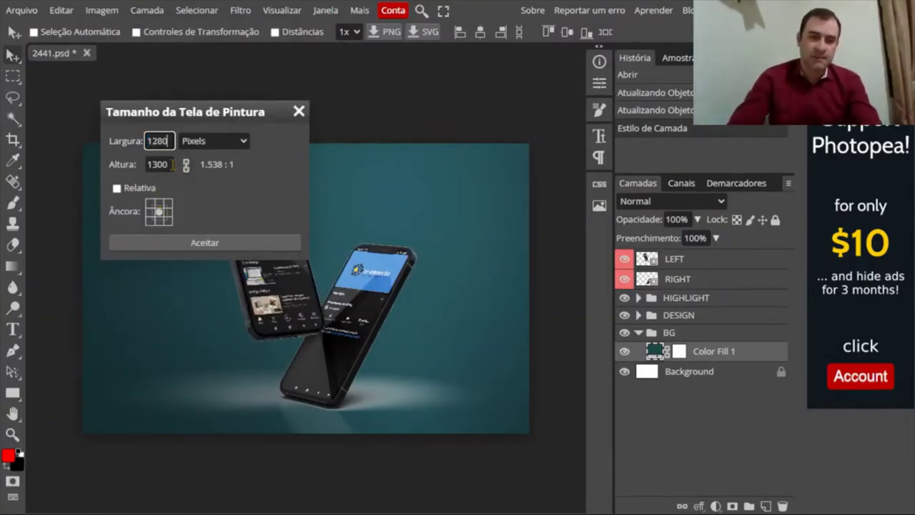
key(Tab)
text(7)
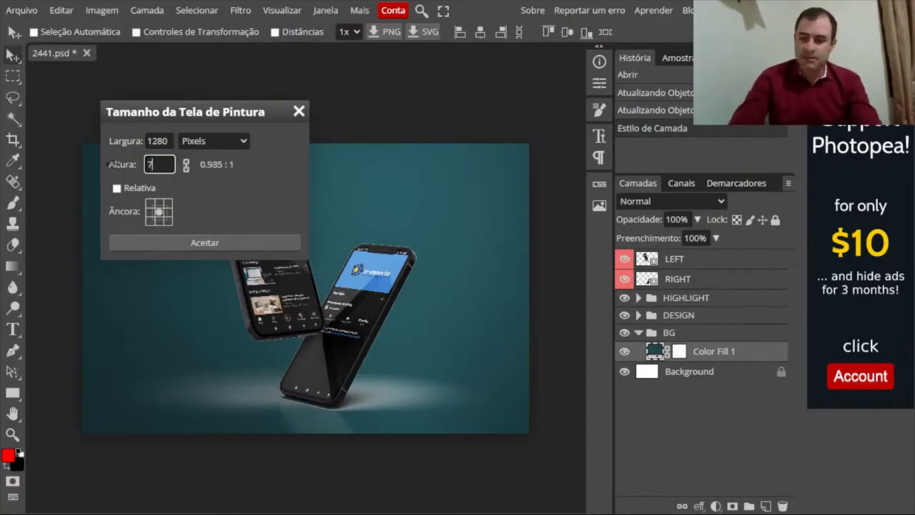
text(20)
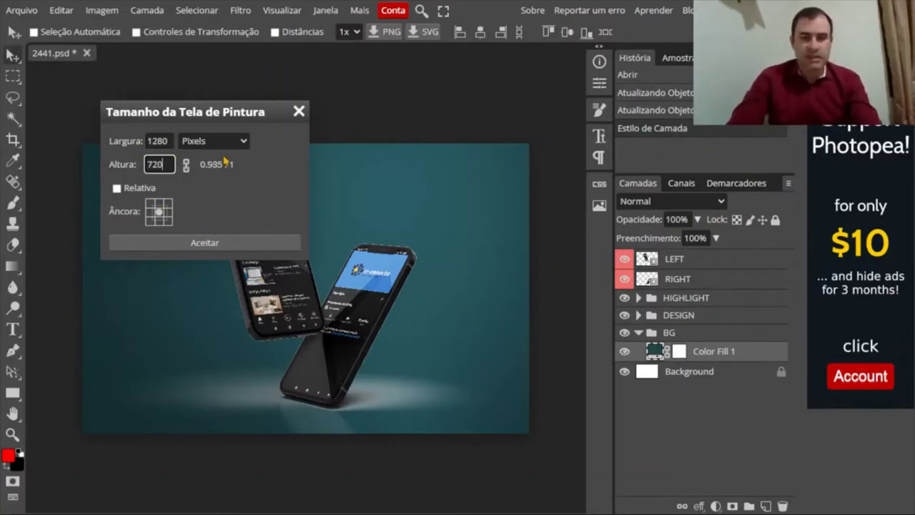
click(160, 141)
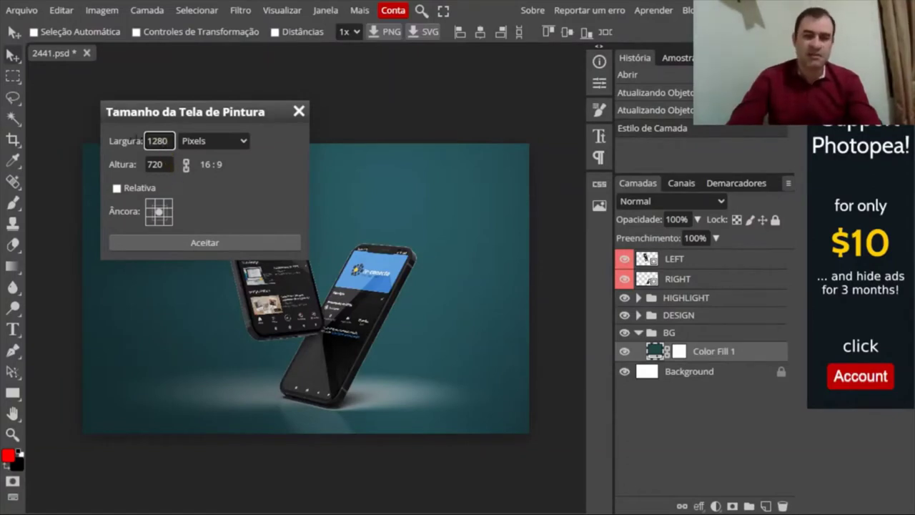
click(222, 246)
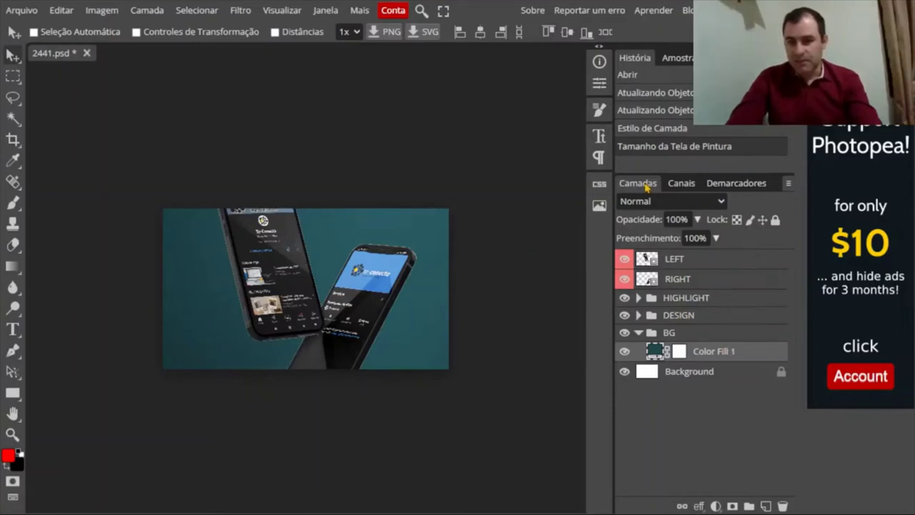
Step: Hide the white Background layer and select LEFT through Color Fill 1 together
click(731, 267)
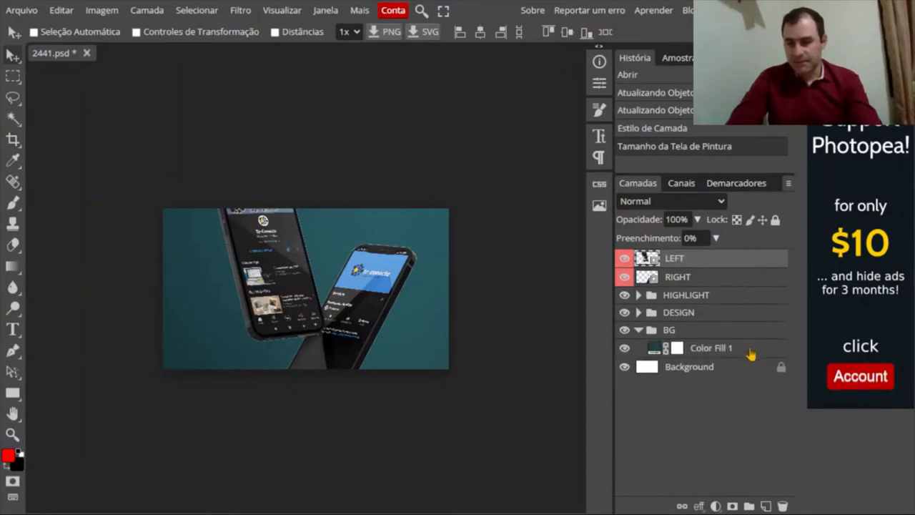
shift+click(750, 370)
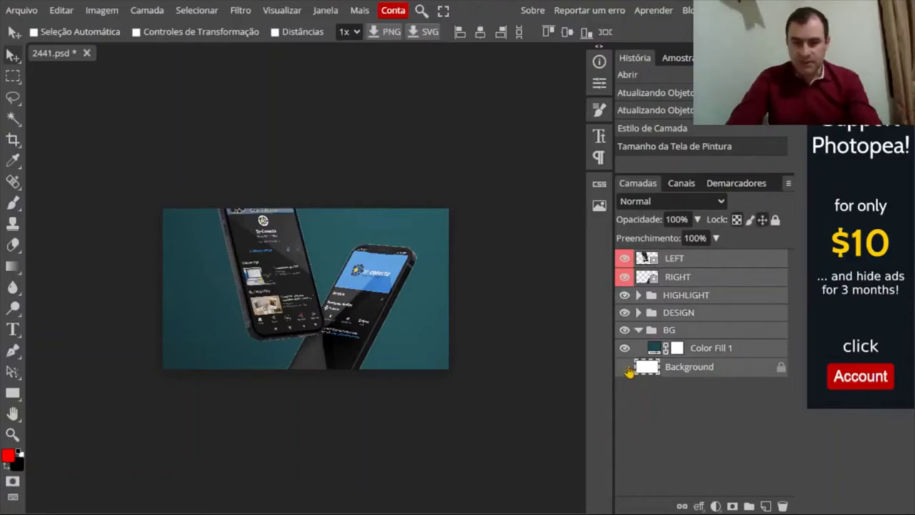
click(625, 367)
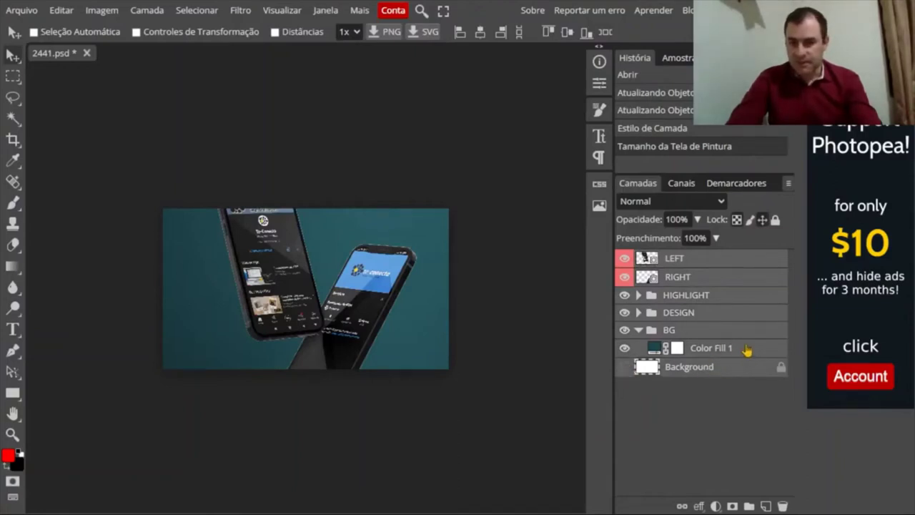
click(761, 265)
shift+click(753, 353)
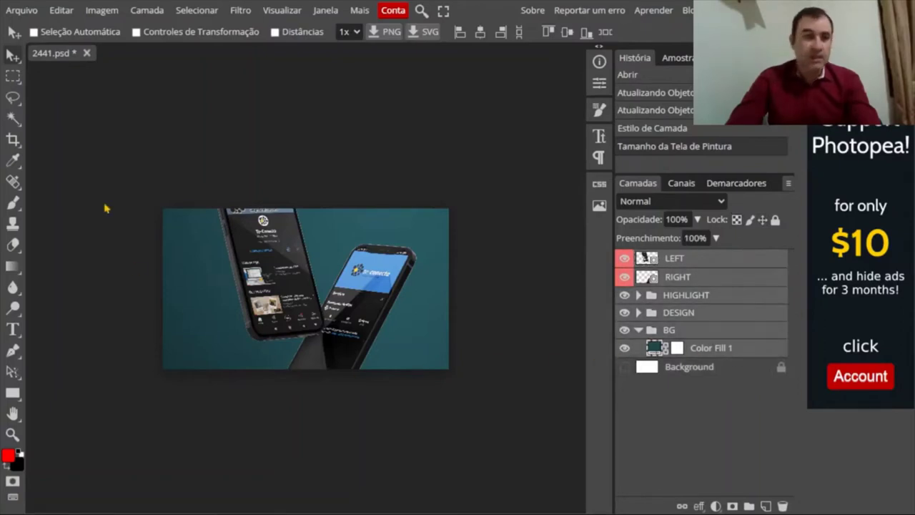
Step: Free-transform the selected layers, then move the phone mockup slightly up and right
click(61, 10)
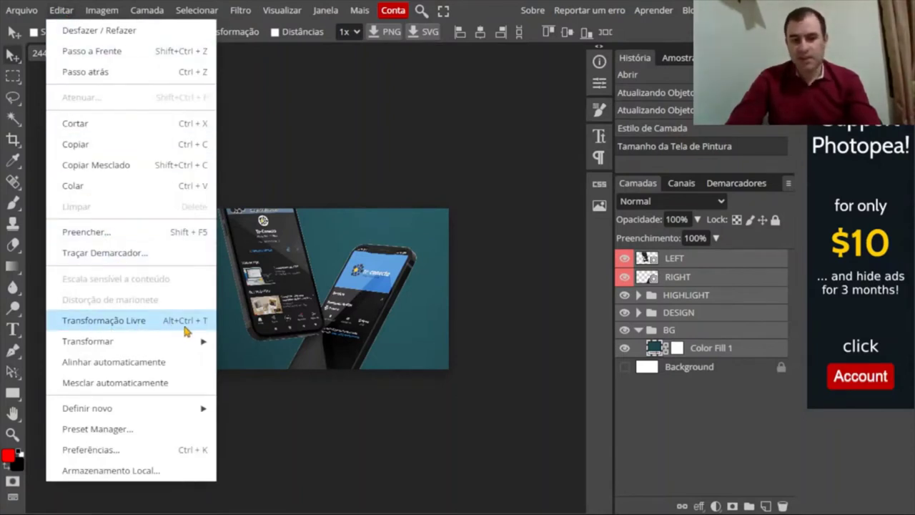
click(127, 327)
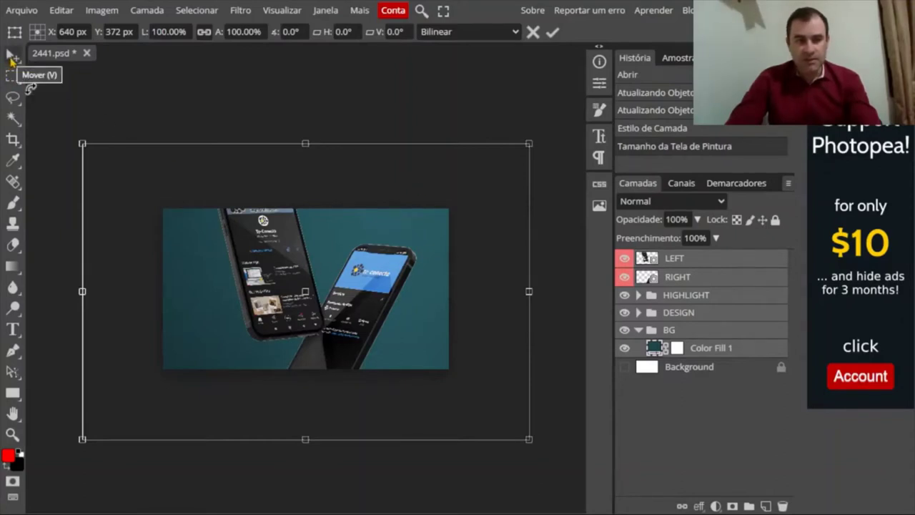
key(Return)
mouse_move(292, 245)
mouse_down()
mouse_move(372, 209)
mouse_move(291, 239)
mouse_up()
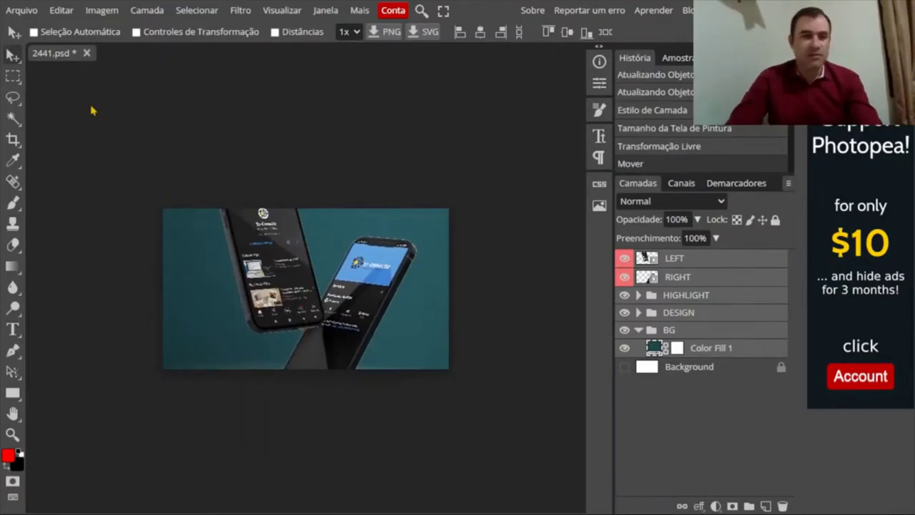
Step: Free-transform the LEFT and RIGHT phone layers down to 64% (640 × 374 px), adjusting their position
click(59, 12)
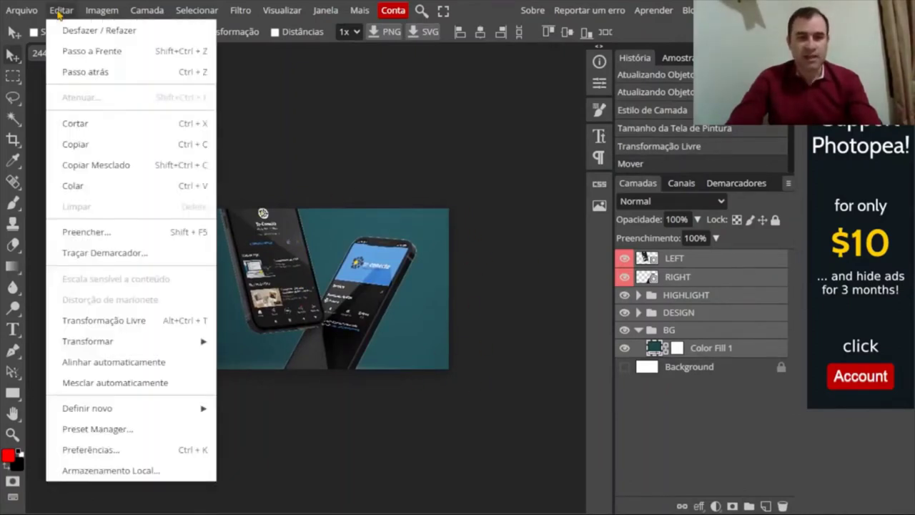
click(121, 321)
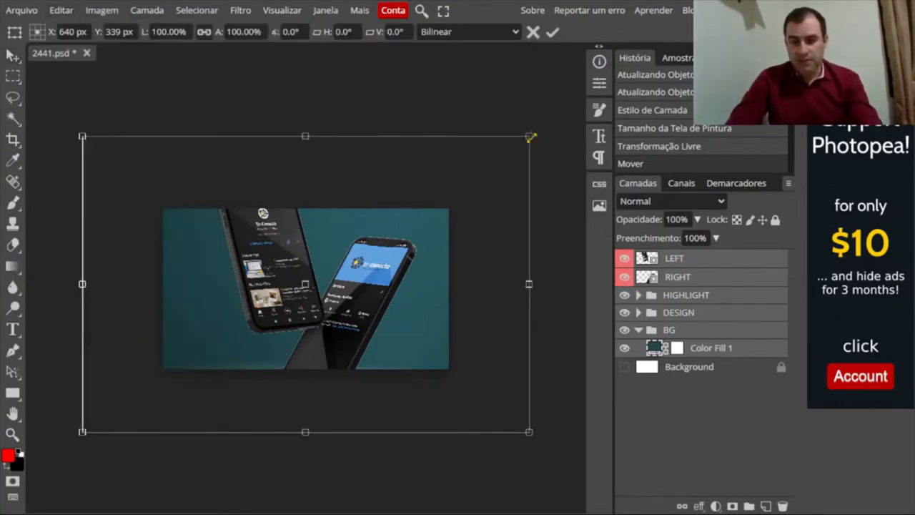
drag(530, 136, 449, 190)
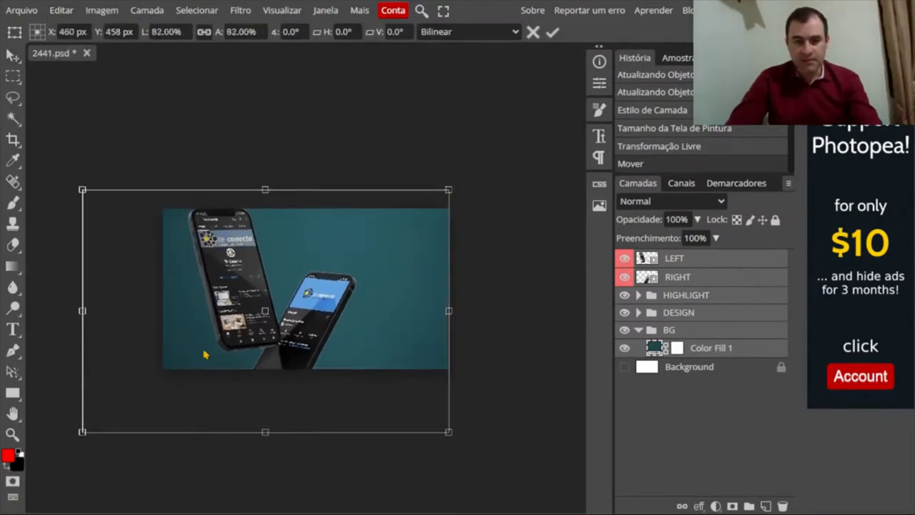
drag(81, 433, 162, 379)
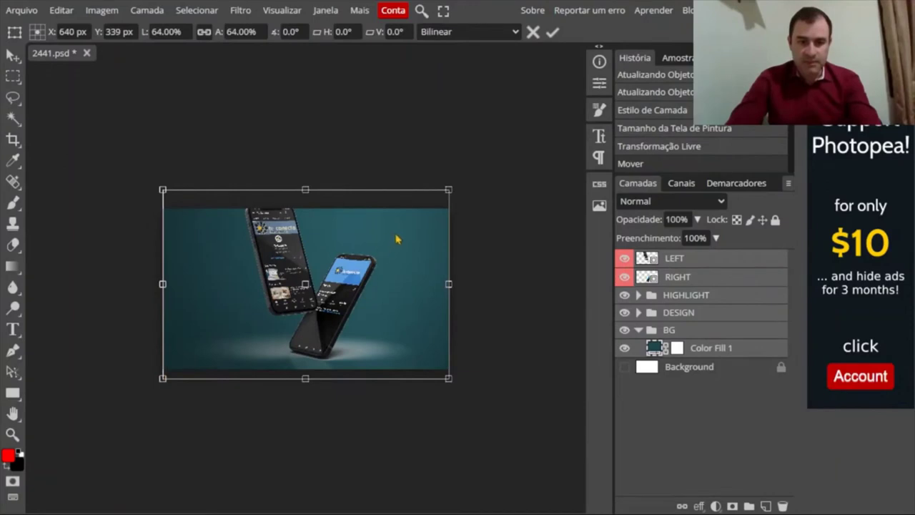
mouse_move(397, 239)
mouse_down()
mouse_move(401, 257)
mouse_move(399, 248)
mouse_up()
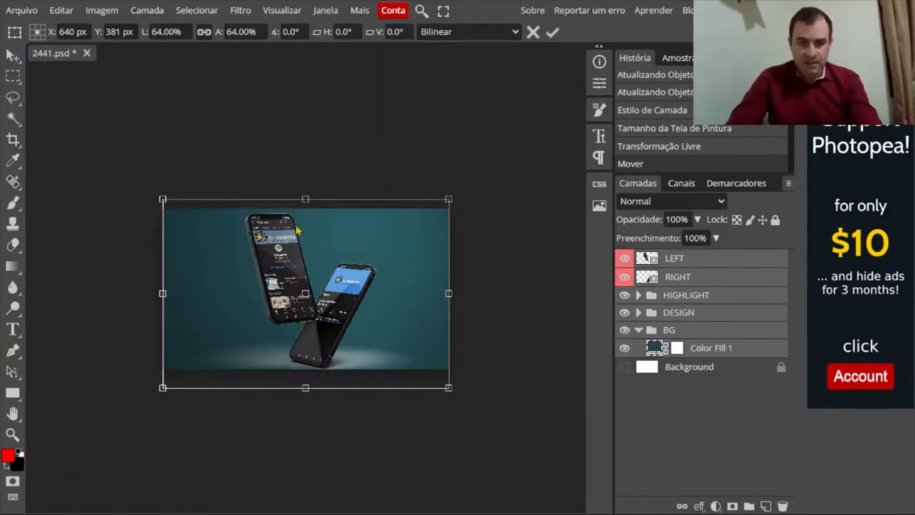
scroll(286, 236, up, 2)
scroll(290, 244, up, 3)
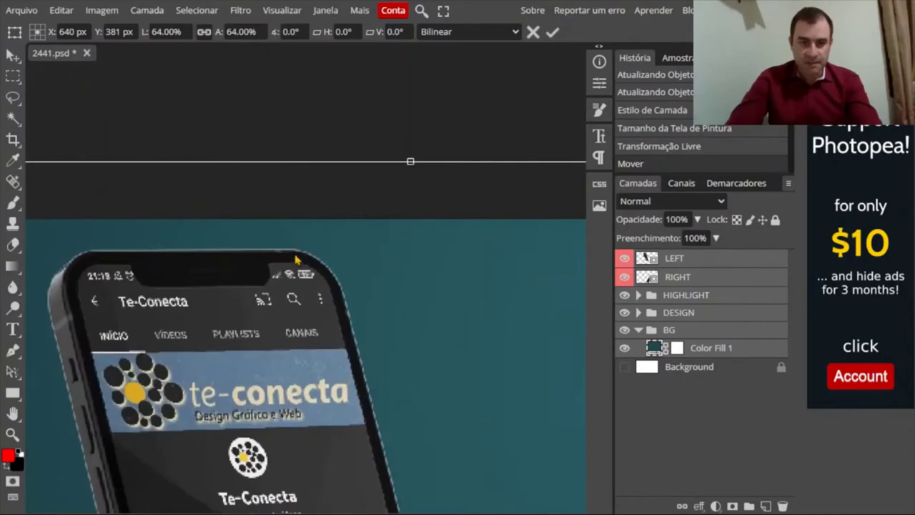
drag(296, 263, 296, 254)
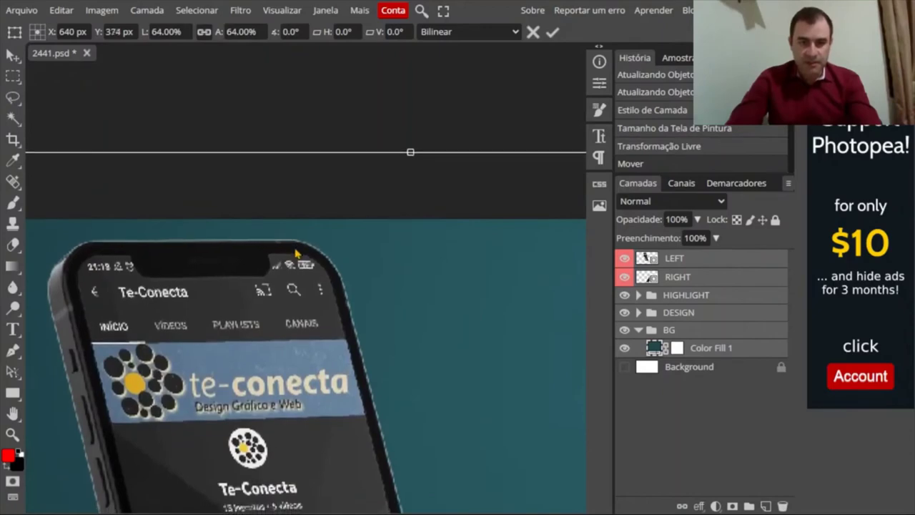
key(ctrl+0)
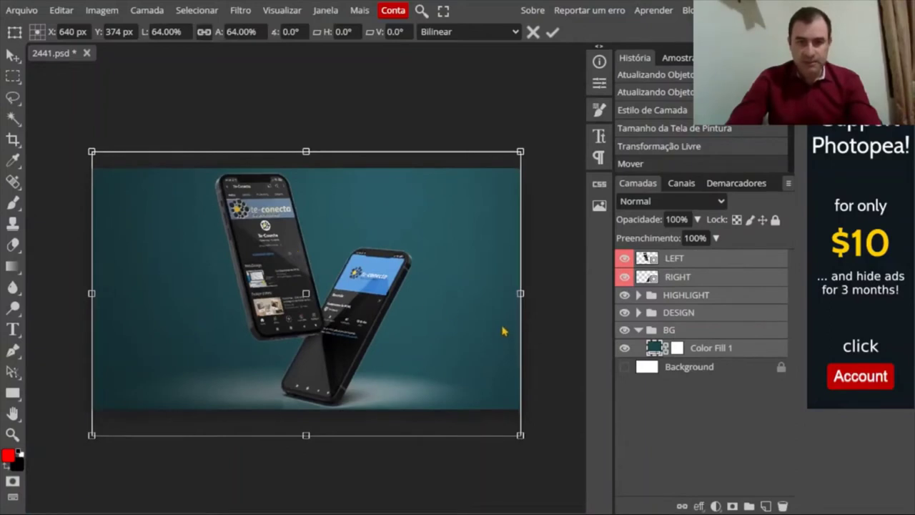
Step: Commit the 64% phone resize, then browse and dismiss the Arquivo menu
click(556, 40)
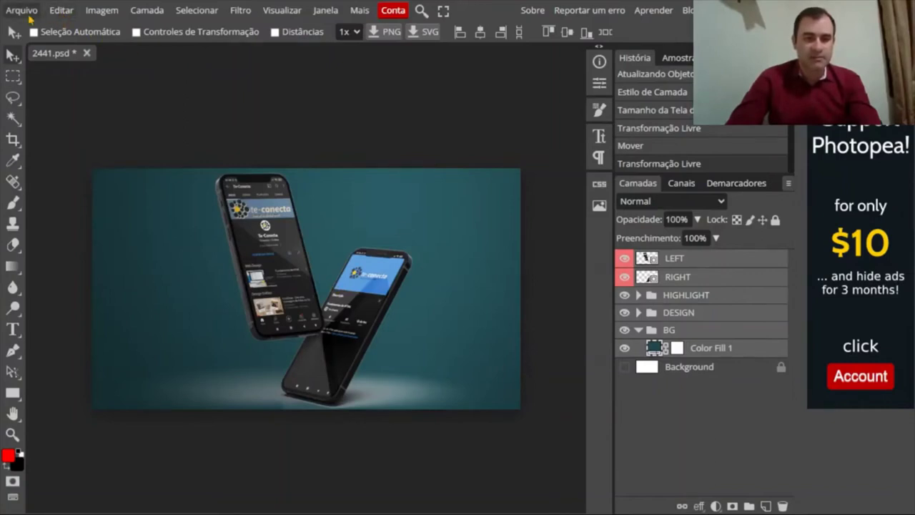
click(30, 19)
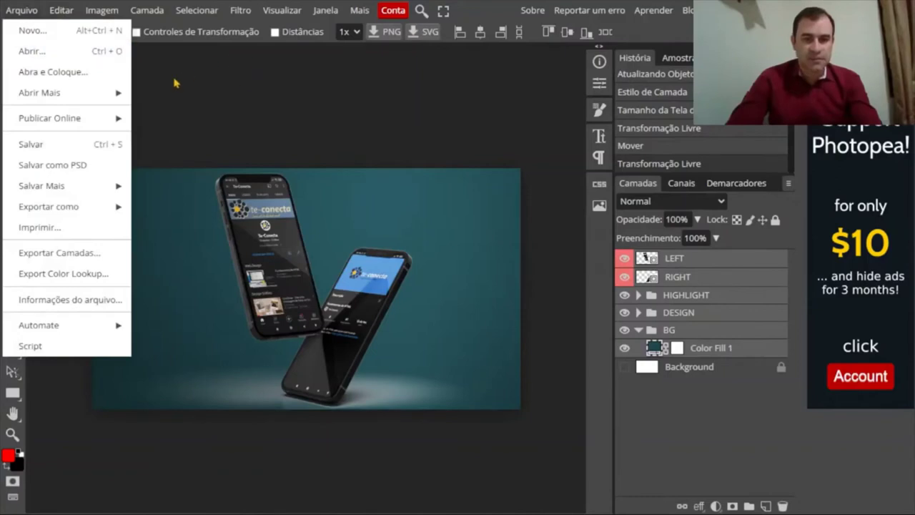
click(238, 93)
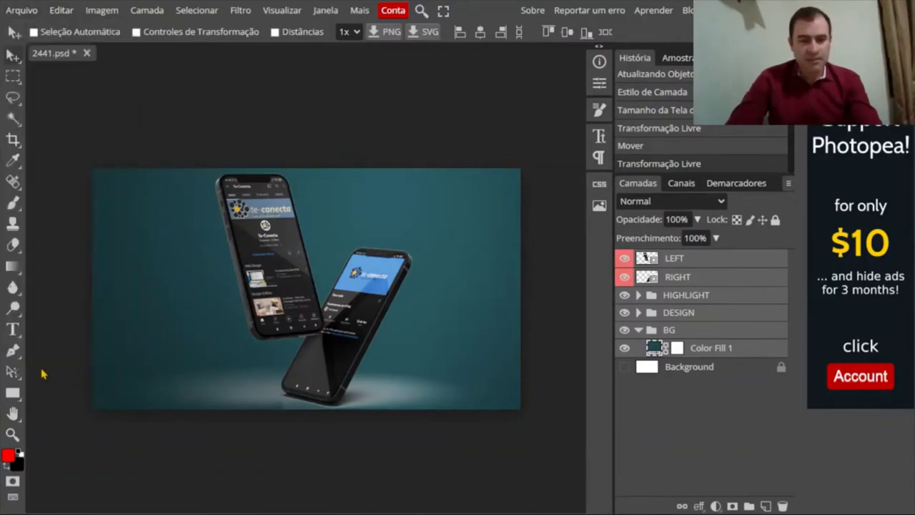
Step: Add a 24 px text layer reading 'Como editar online usando o Photopea' at upper right
click(12, 330)
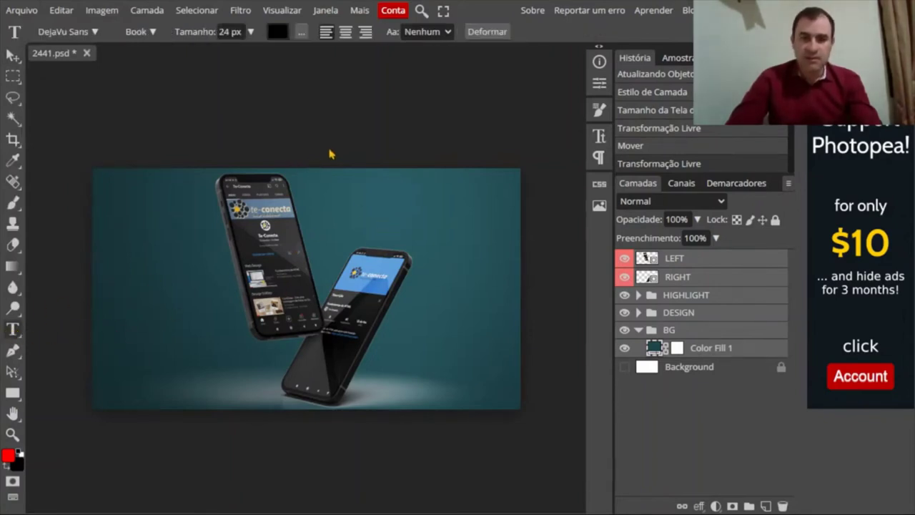
click(341, 214)
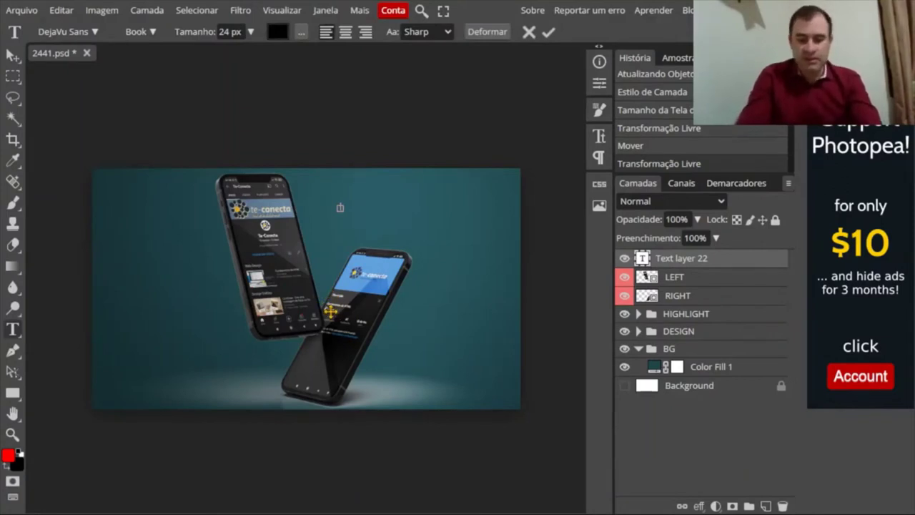
click(341, 207)
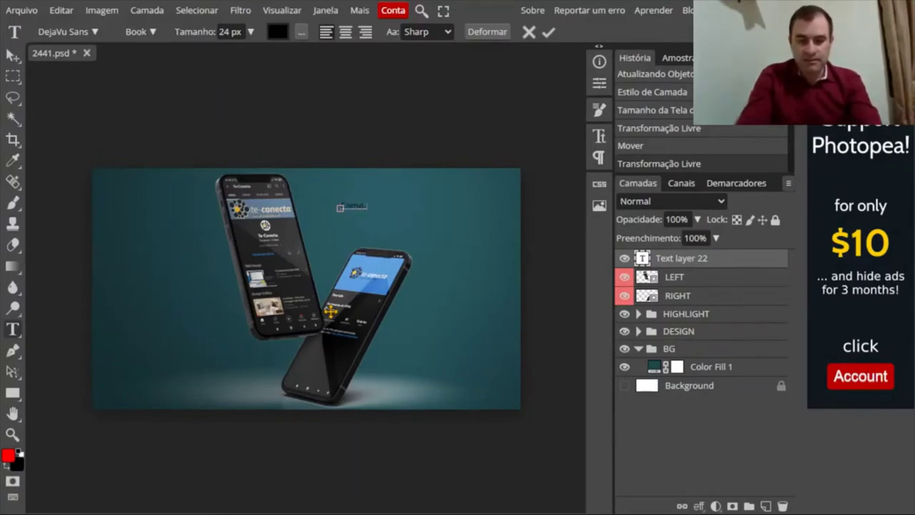
text(Criar)
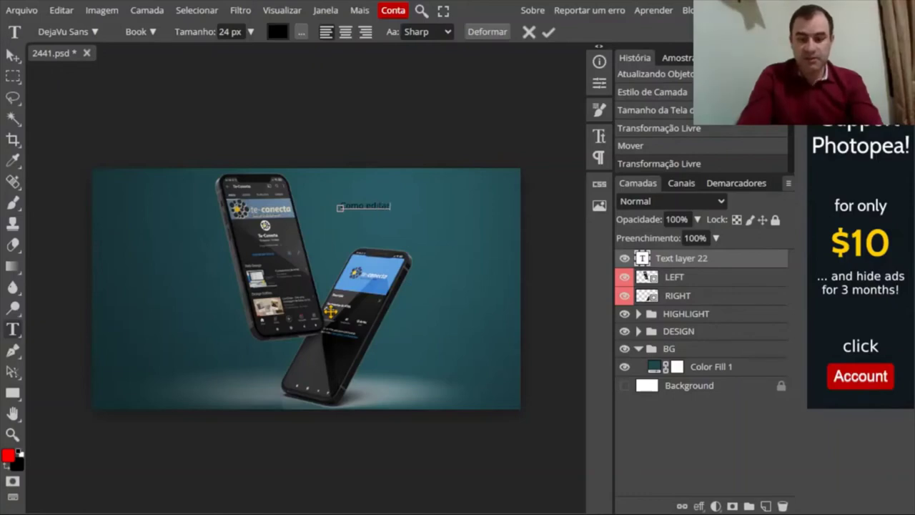
text(seu)
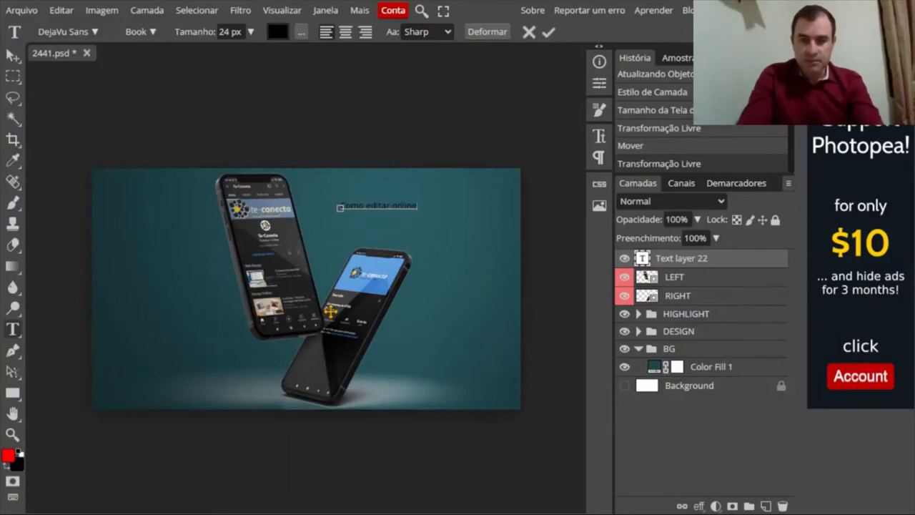
text(sando)
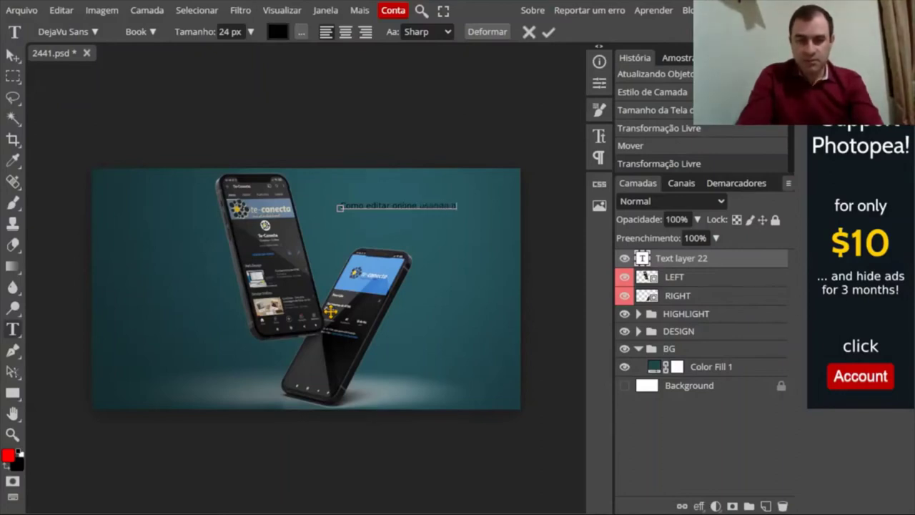
text( o P)
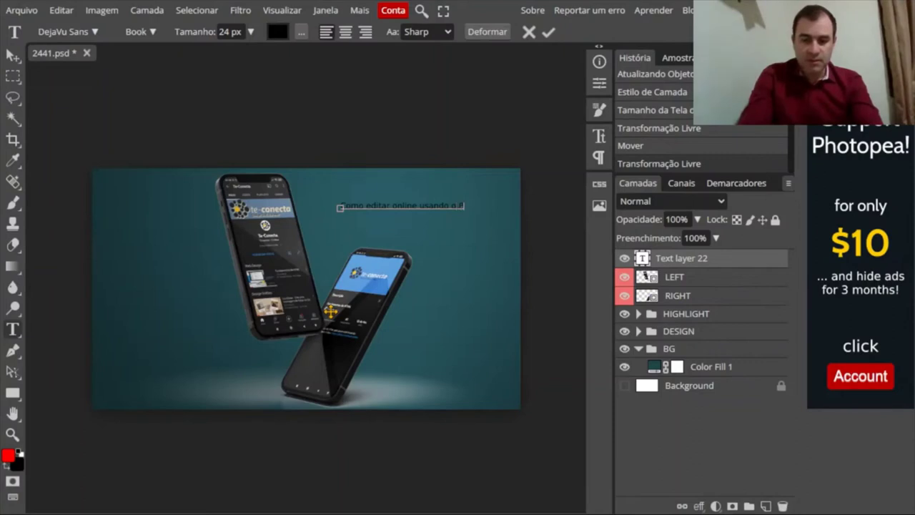
text(hotope)
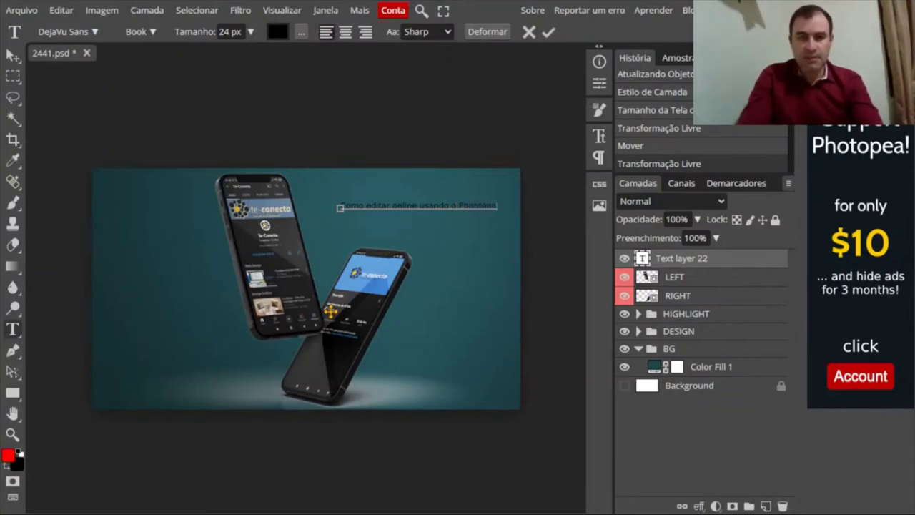
text(a)
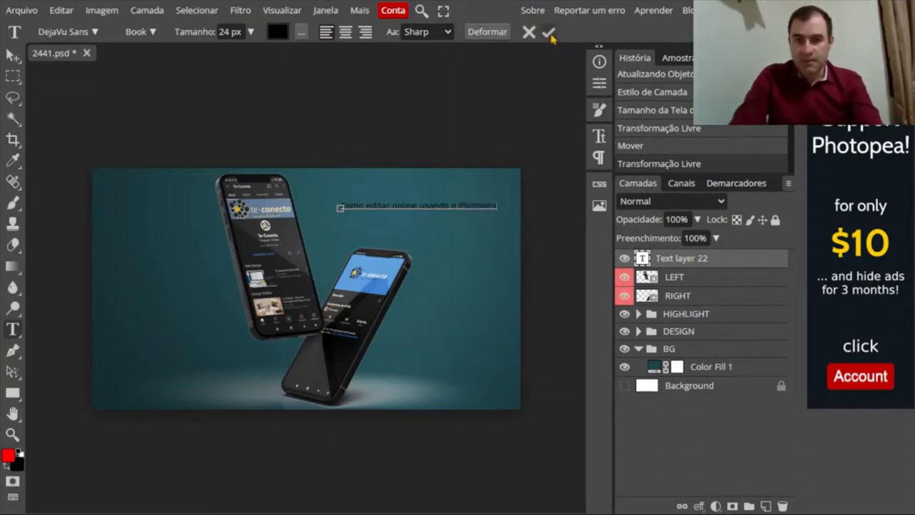
click(548, 32)
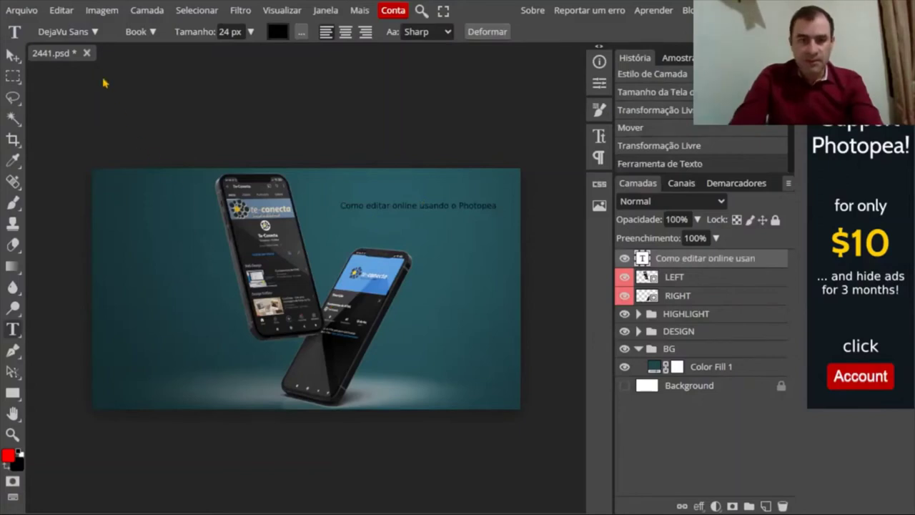
Step: Scale the title up about 231% to roughly 55 px
click(61, 10)
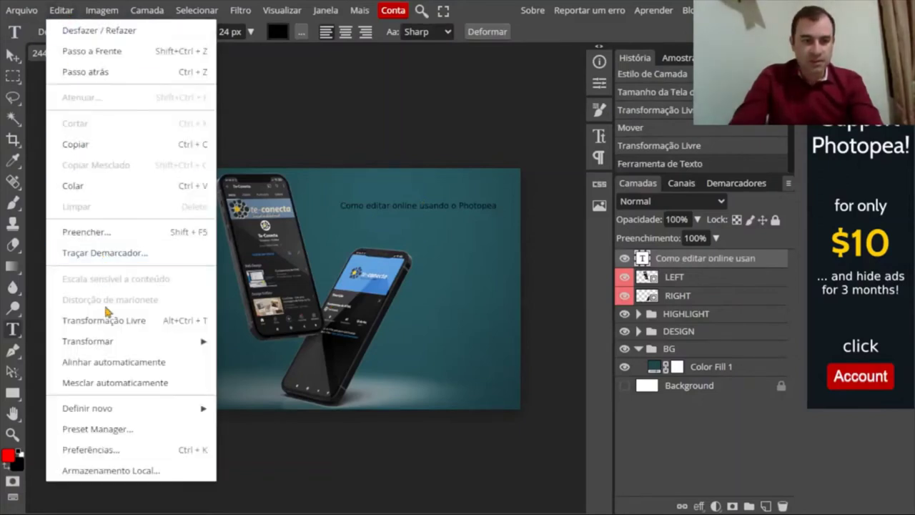
click(126, 320)
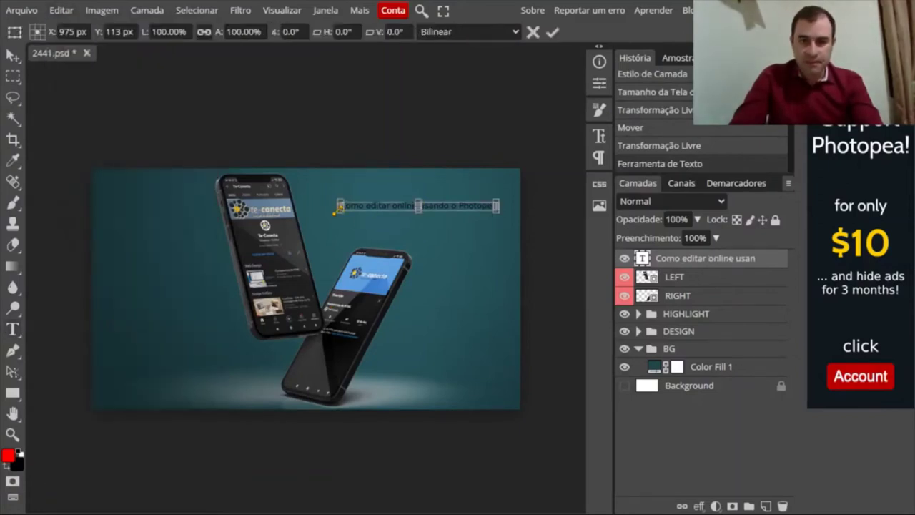
drag(339, 211, 134, 266)
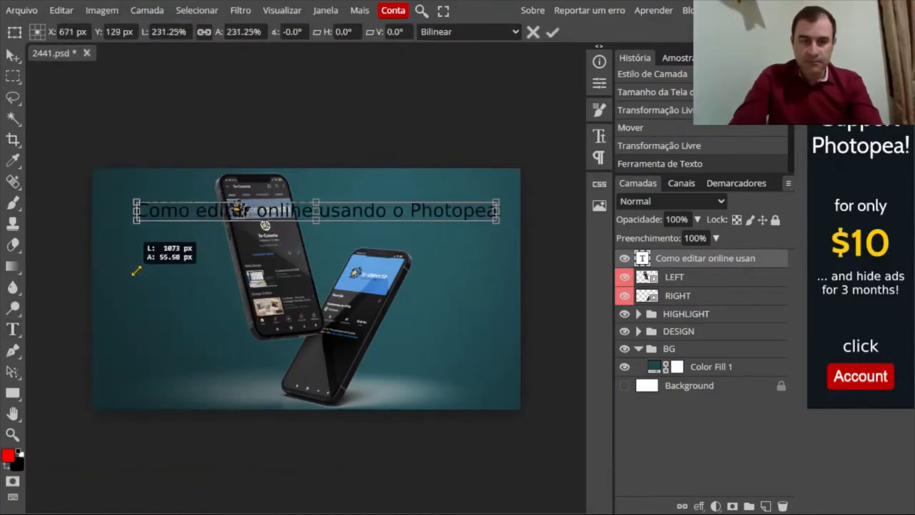
click(553, 31)
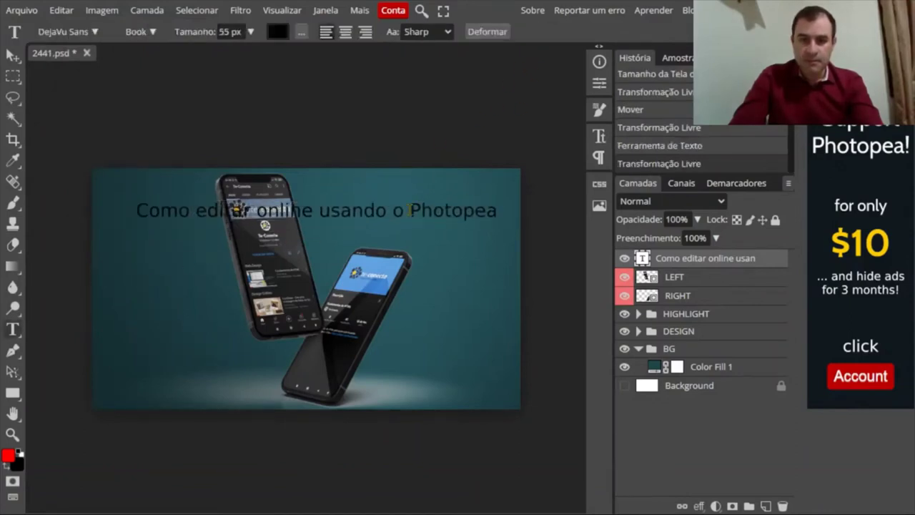
Step: Break the title into two lines before 'usando'
click(321, 207)
key(BackSpace)
key(Return)
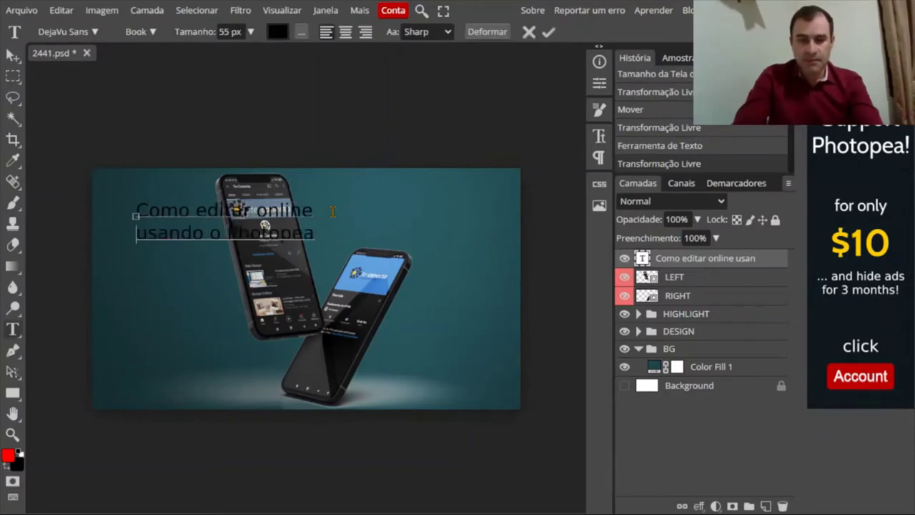
Step: Commit the two-line title and drag it to the upper right of the image
click(548, 32)
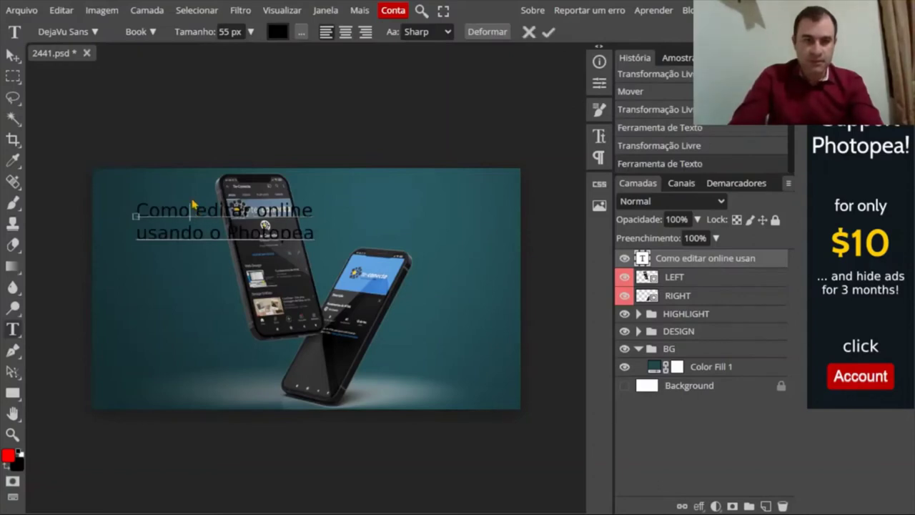
click(548, 31)
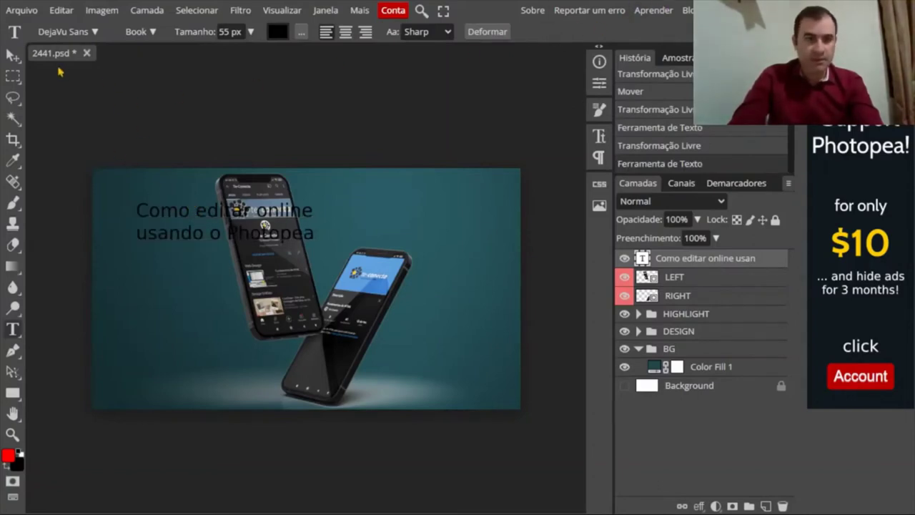
click(21, 59)
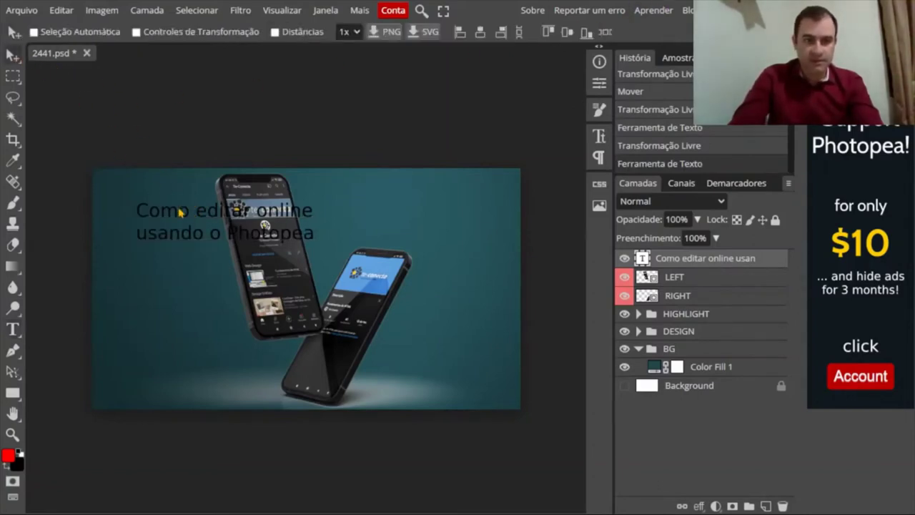
drag(182, 212, 366, 202)
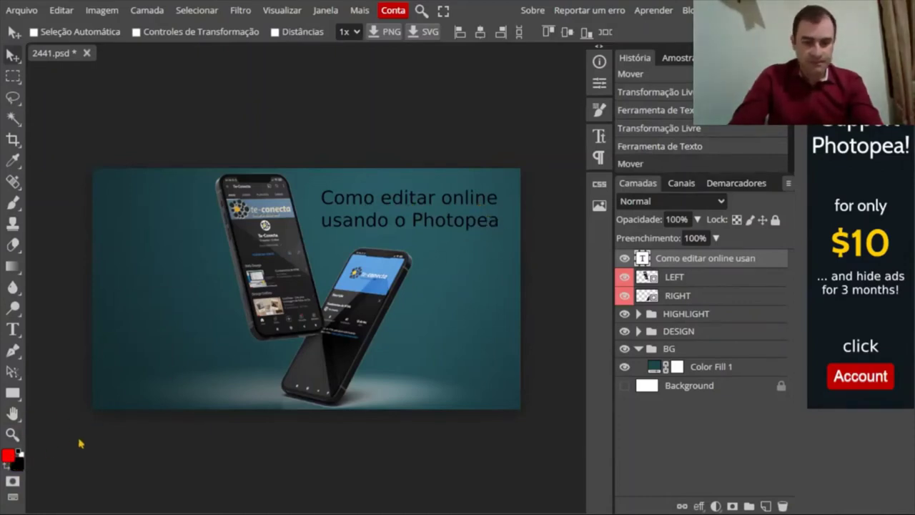
Step: Recolour the title text to light cyan 72c5d1 and commit it
key(d)
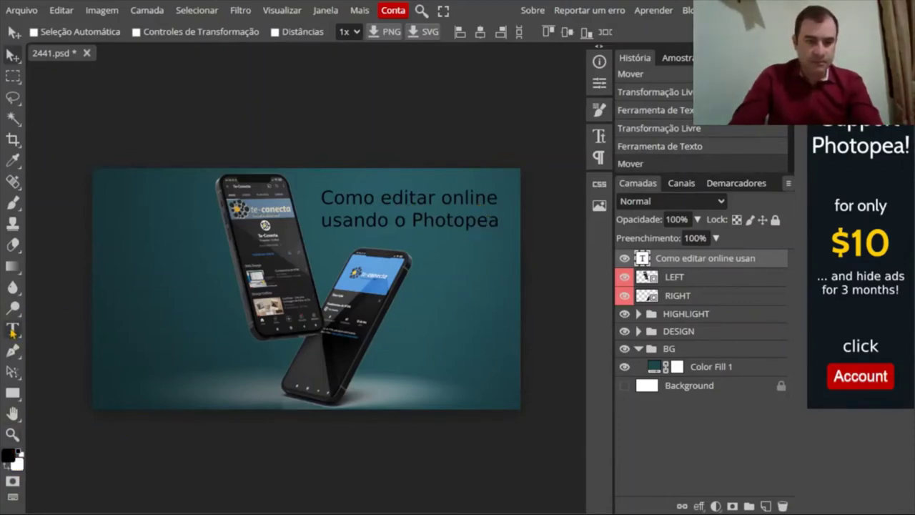
click(12, 331)
click(277, 32)
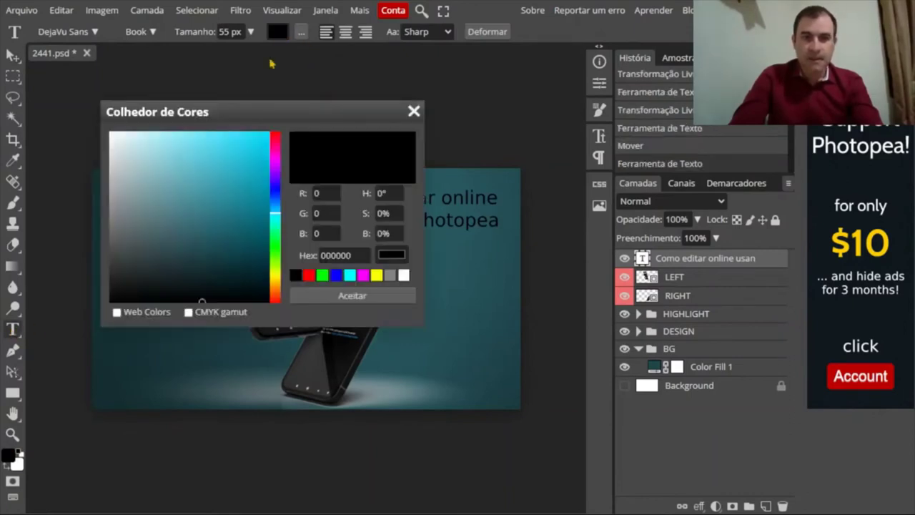
mouse_move(292, 112)
mouse_down()
mouse_move(516, 265)
mouse_move(721, 154)
mouse_up()
mouse_move(643, 215)
mouse_down()
mouse_move(623, 203)
mouse_move(619, 225)
mouse_move(596, 198)
mouse_move(610, 207)
mouse_up()
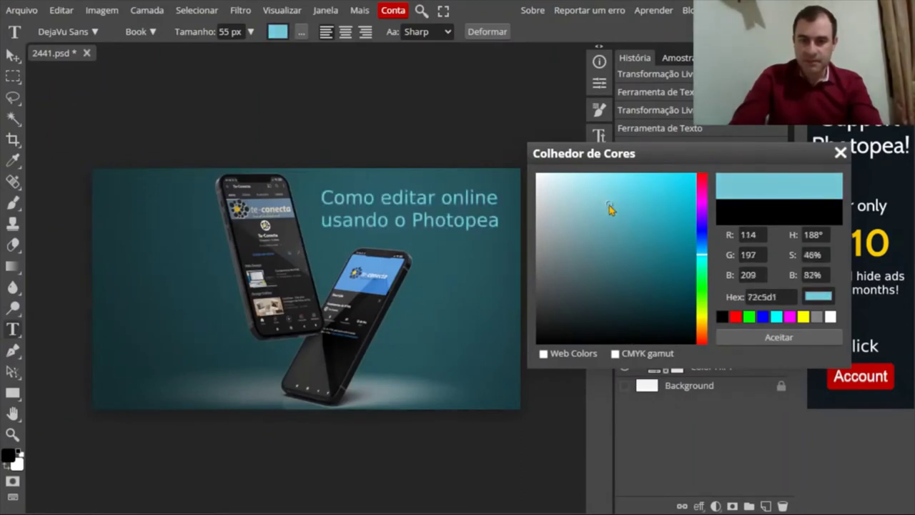
click(779, 338)
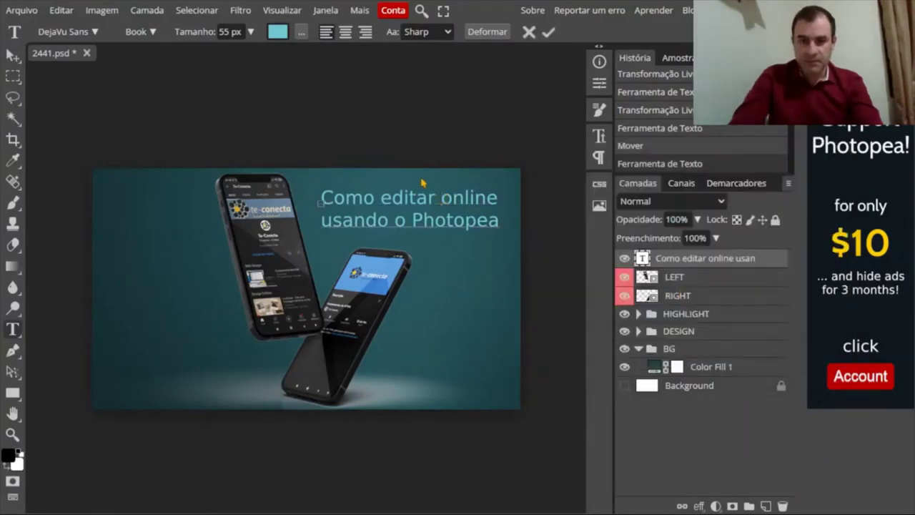
click(548, 32)
Step: Nudge the cyan title slightly up and to the right
click(13, 55)
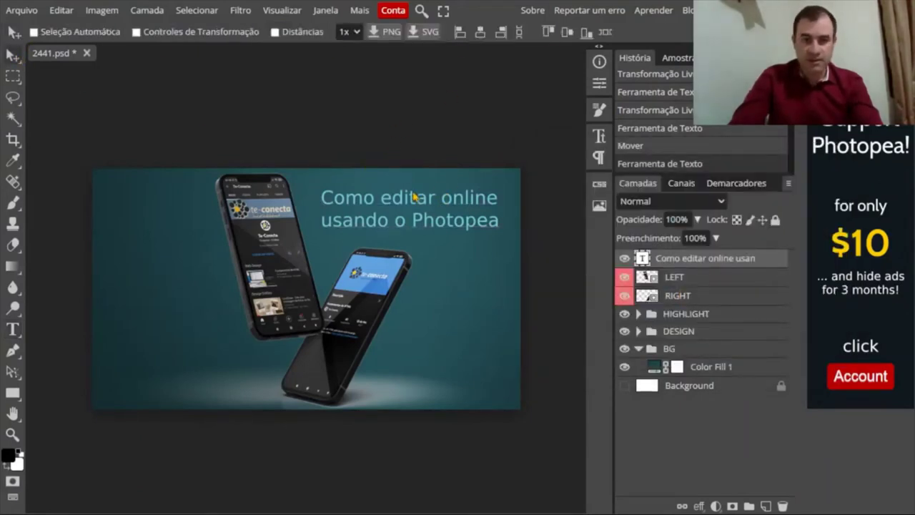
drag(419, 202, 420, 202)
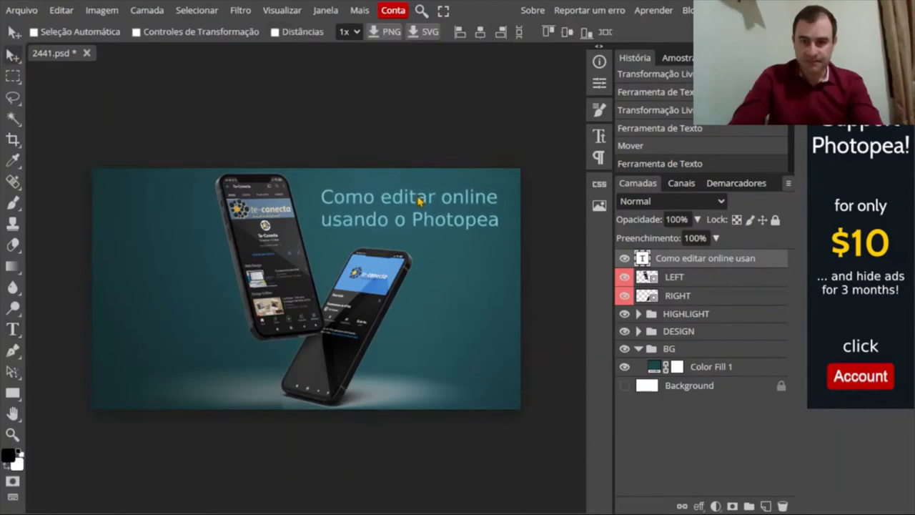
drag(419, 201, 422, 203)
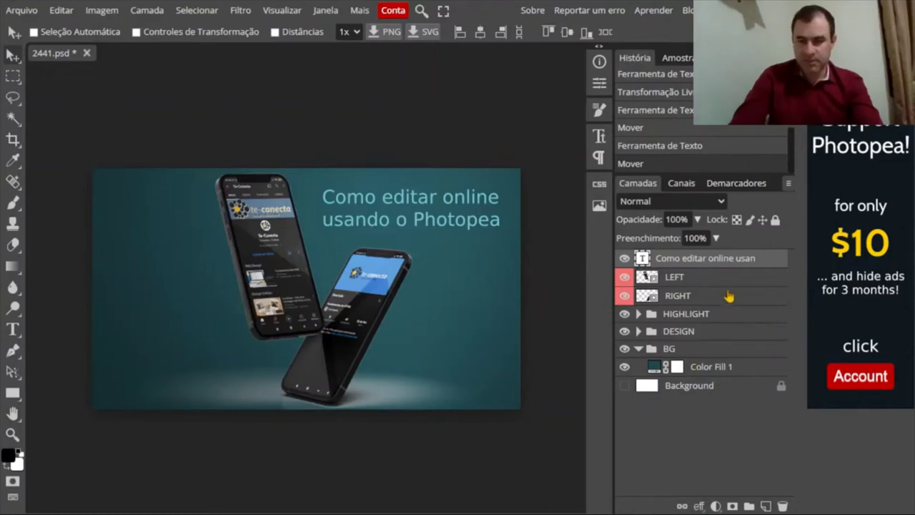
Step: Select the LEFT and RIGHT phone layers, test a move, and undo it
click(698, 279)
shift+click(705, 298)
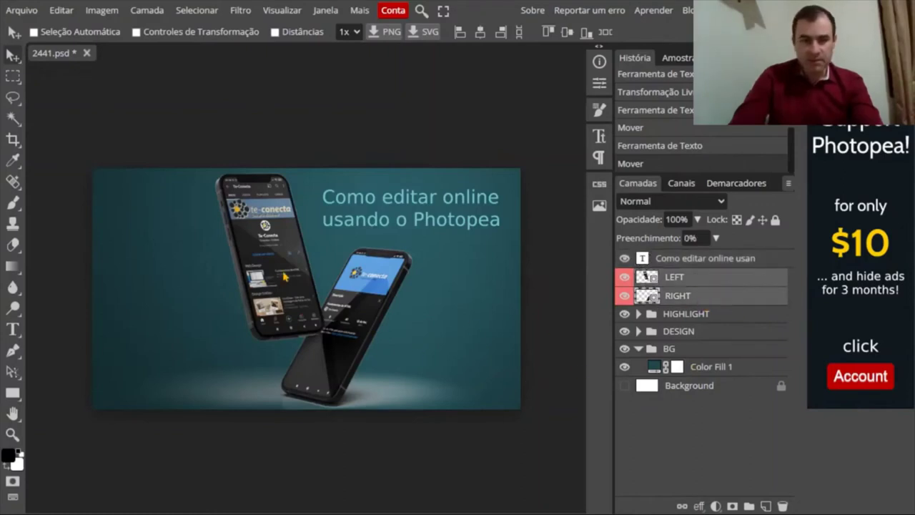
drag(285, 277, 242, 277)
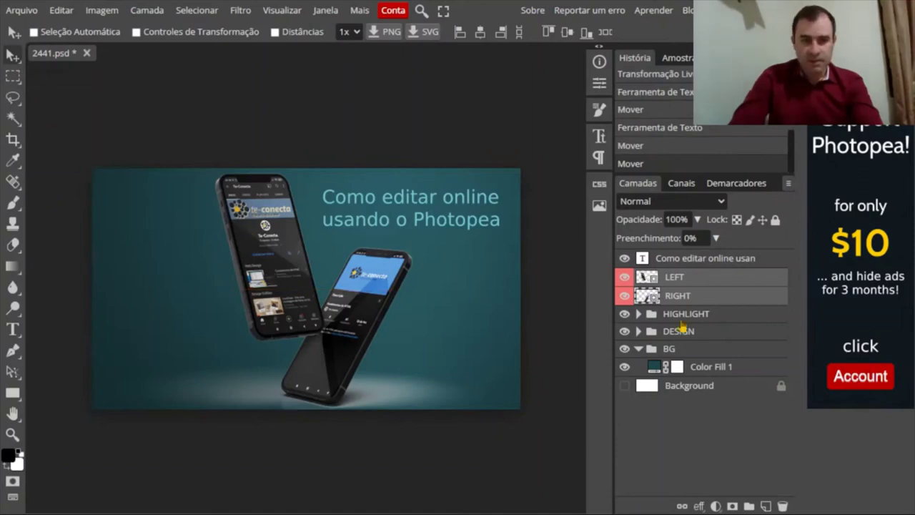
key(ctrl+z)
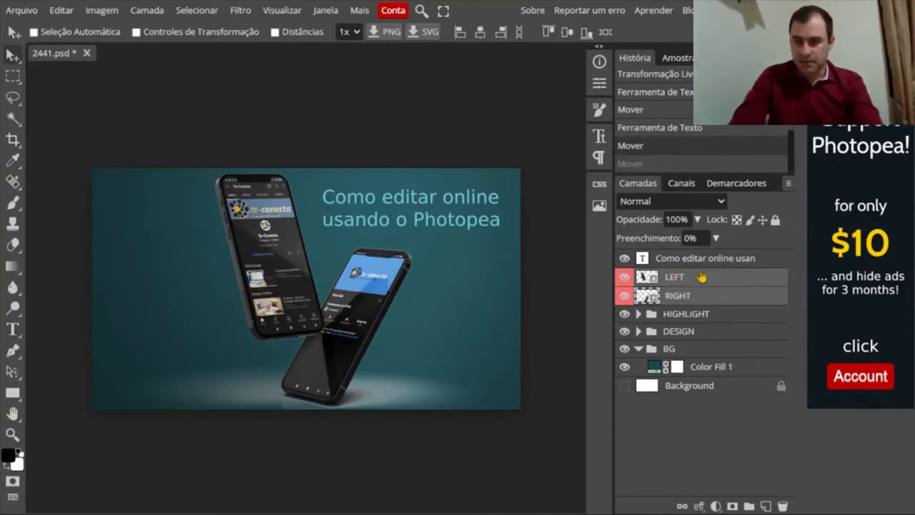
Step: Select layers LEFT through BG, try a 40px left shift, undo it, then view Arquivo > Exportar como
click(701, 278)
click(704, 280)
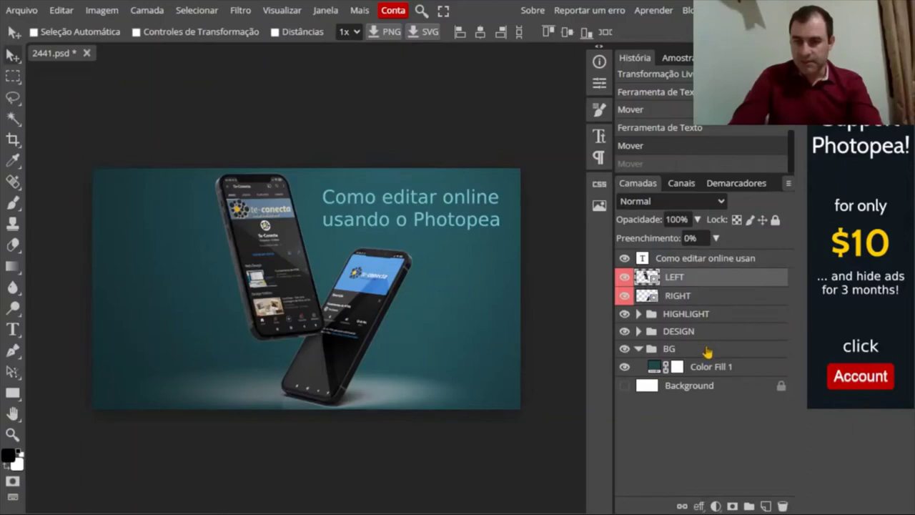
shift+click(707, 352)
drag(366, 280, 336, 279)
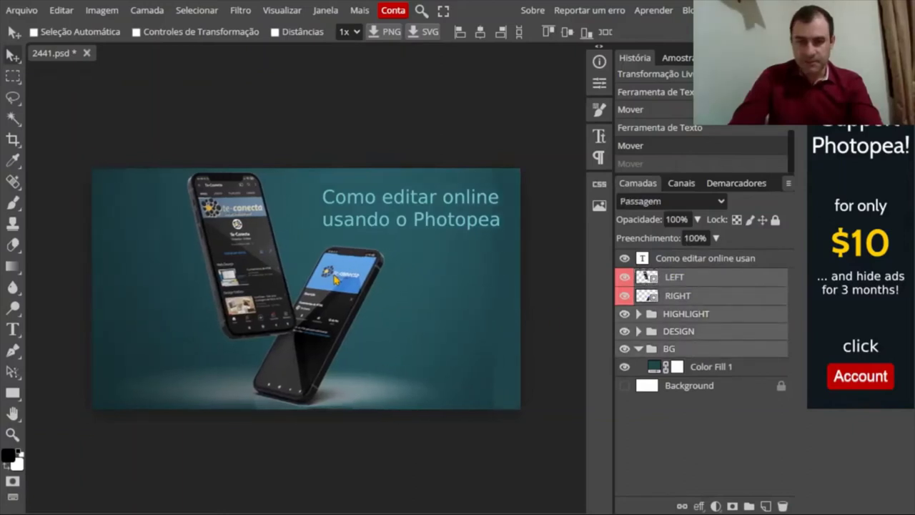
key(ctrl+z)
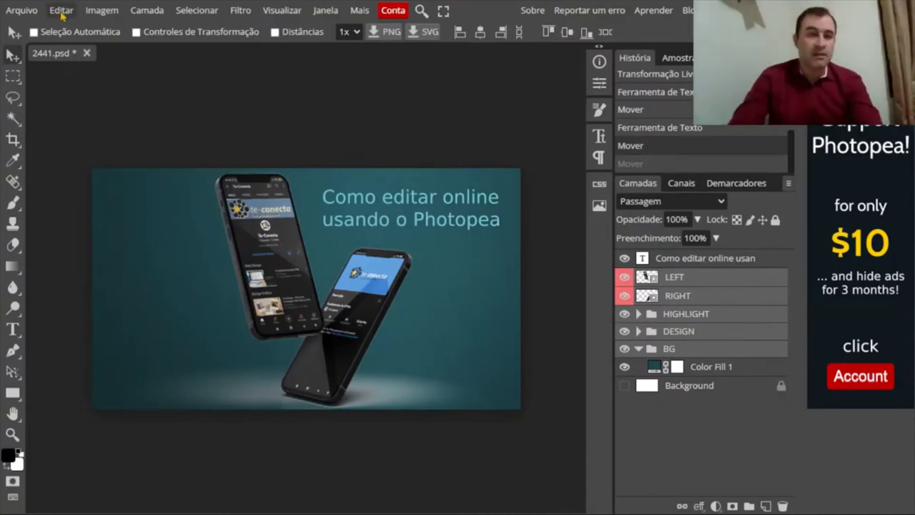
click(62, 11)
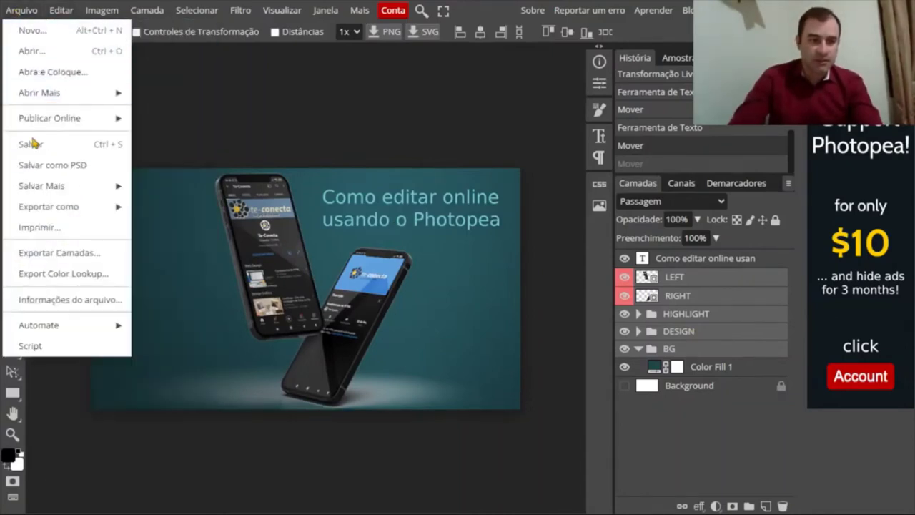
mouse_move(48, 207)
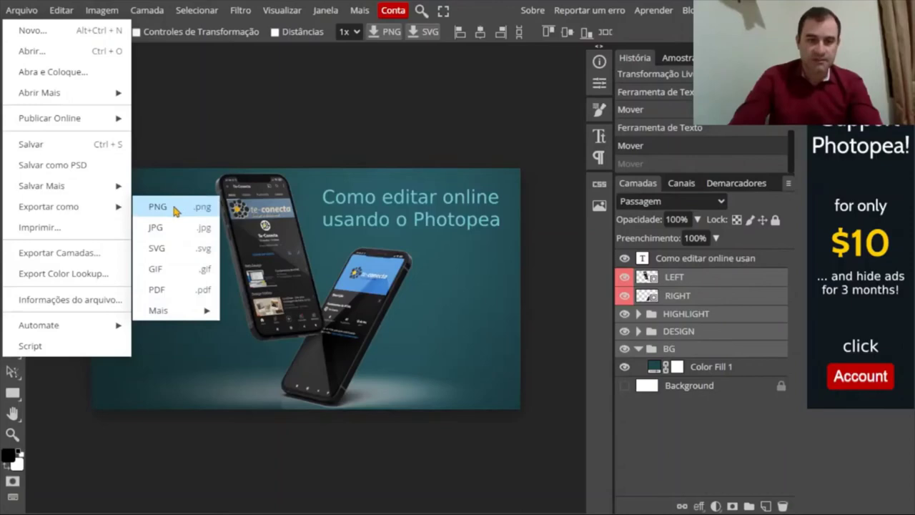
Step: Choose PNG export and pan the Salvar para Web preview to check the phones and title
click(175, 211)
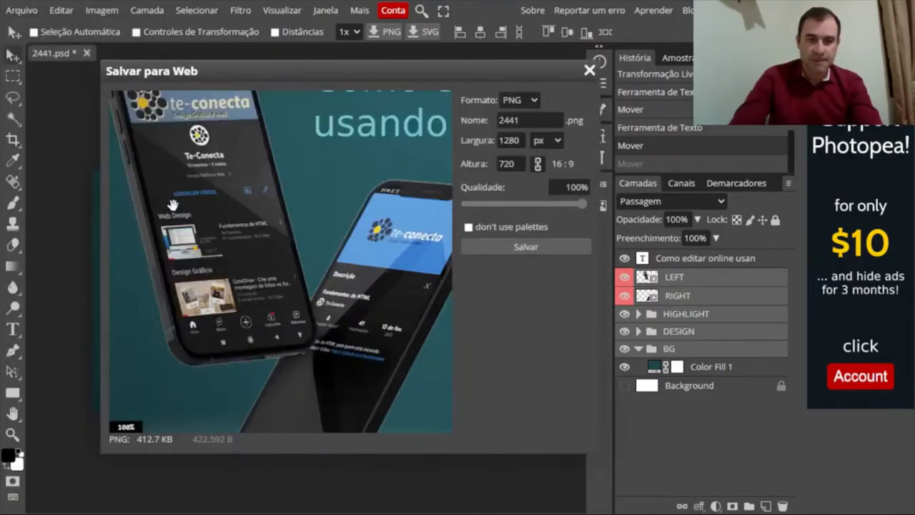
drag(194, 145, 397, 186)
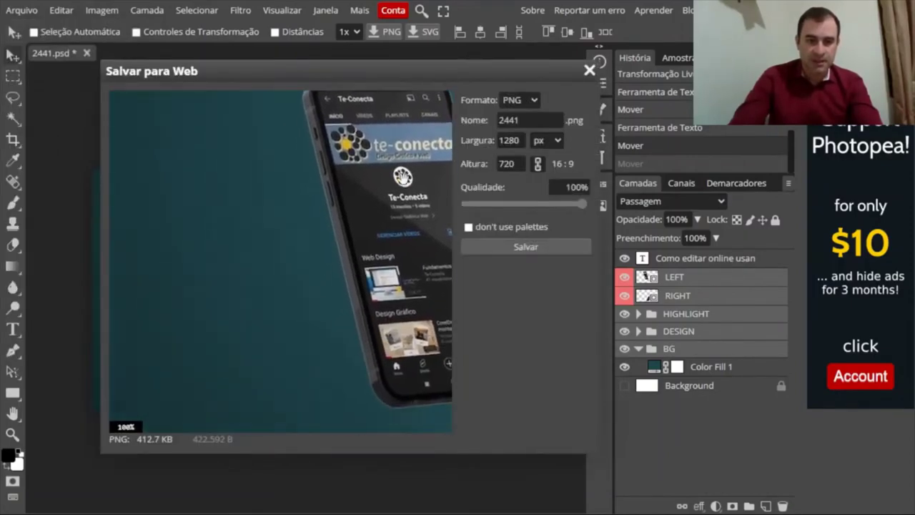
drag(296, 296, 263, 165)
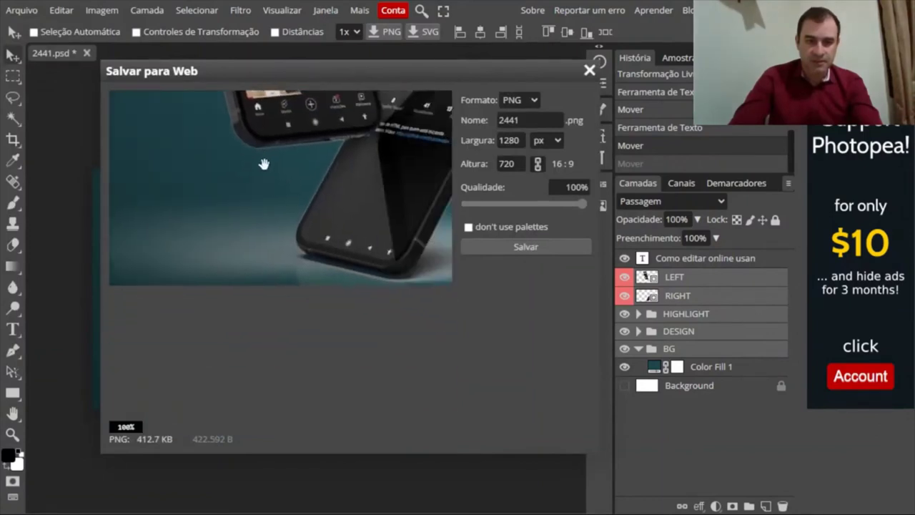
drag(435, 179, 237, 280)
mouse_move(369, 160)
mouse_down()
mouse_move(154, 253)
mouse_move(284, 313)
mouse_up()
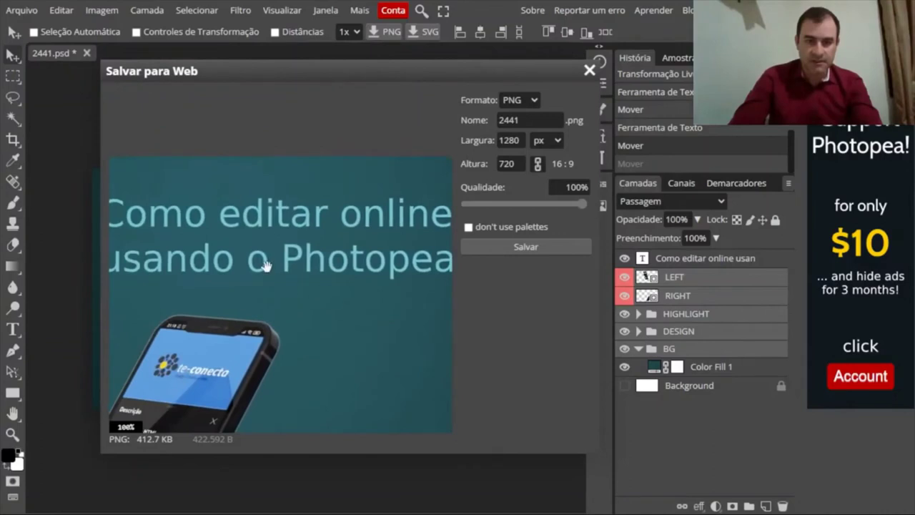
mouse_move(265, 260)
mouse_down()
mouse_move(210, 260)
mouse_move(337, 257)
mouse_move(191, 238)
mouse_move(279, 212)
mouse_move(211, 206)
mouse_up()
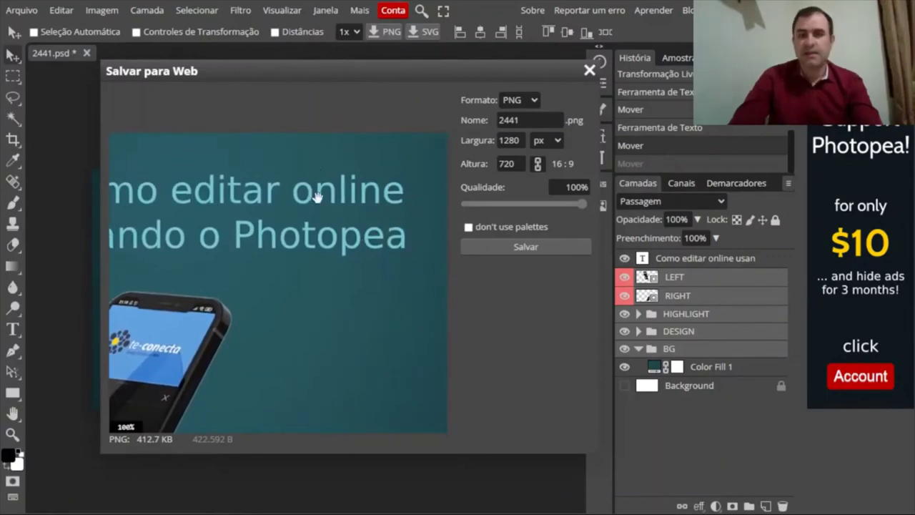
Step: Name the file 'Capa Youtube', keep Qualidade at 100%, and save the PNG
double_click(522, 122)
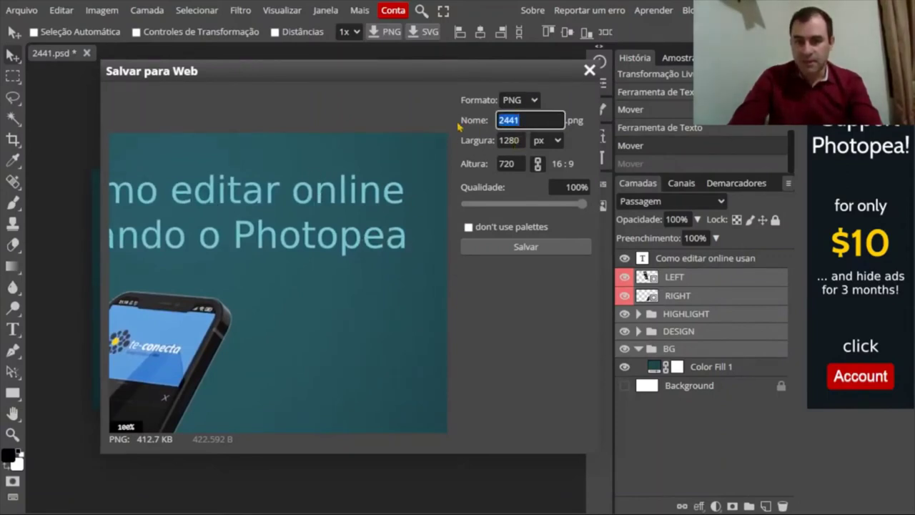
text(Capa)
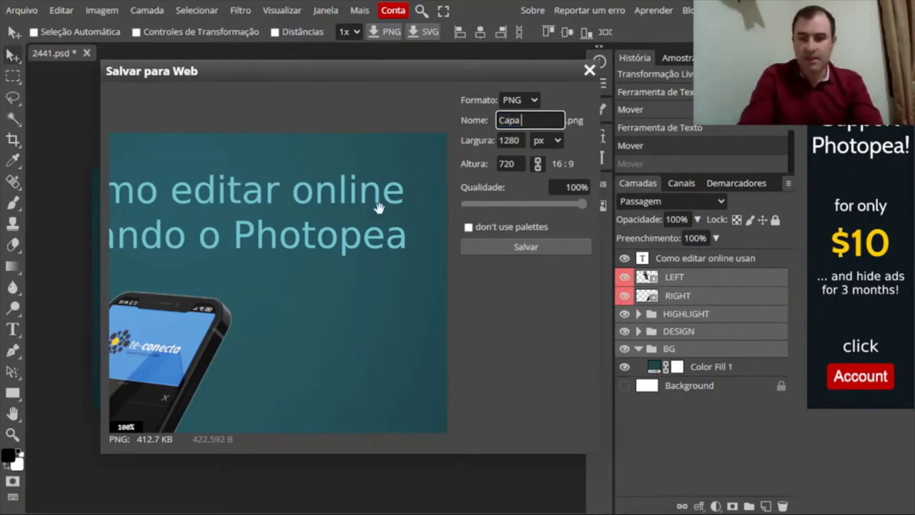
text( Video)
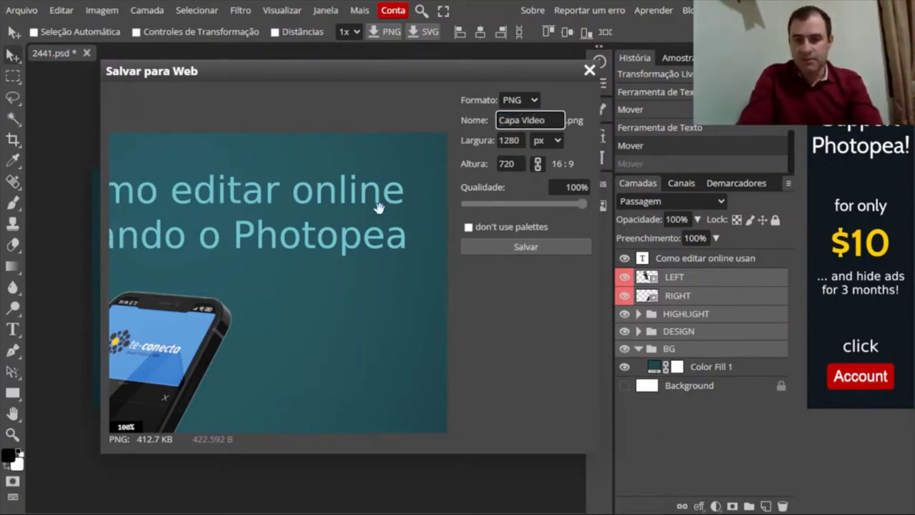
key(BackSpace)
key(BackSpace)
key(BackSpace)
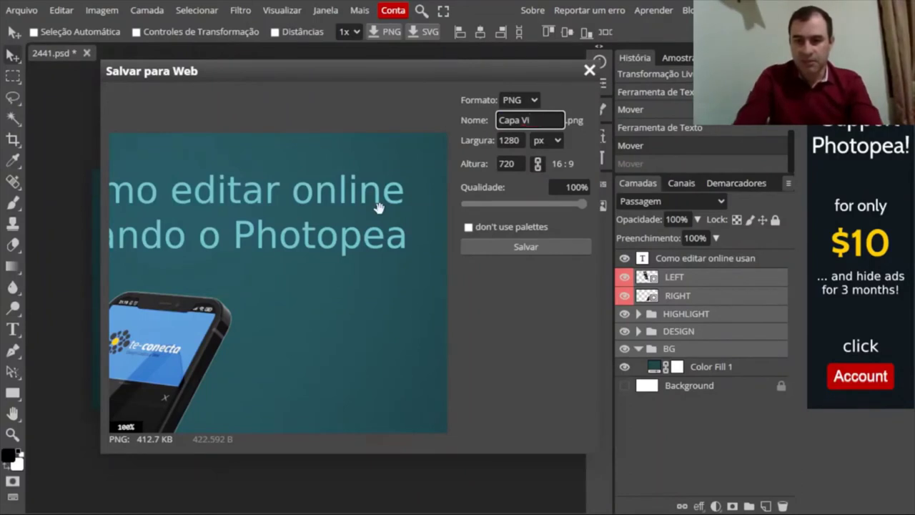
text(Yout)
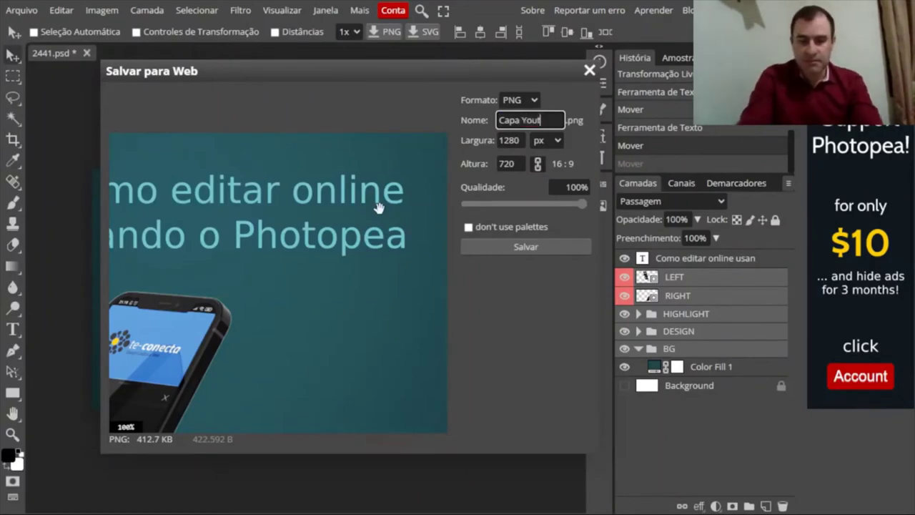
text(ube)
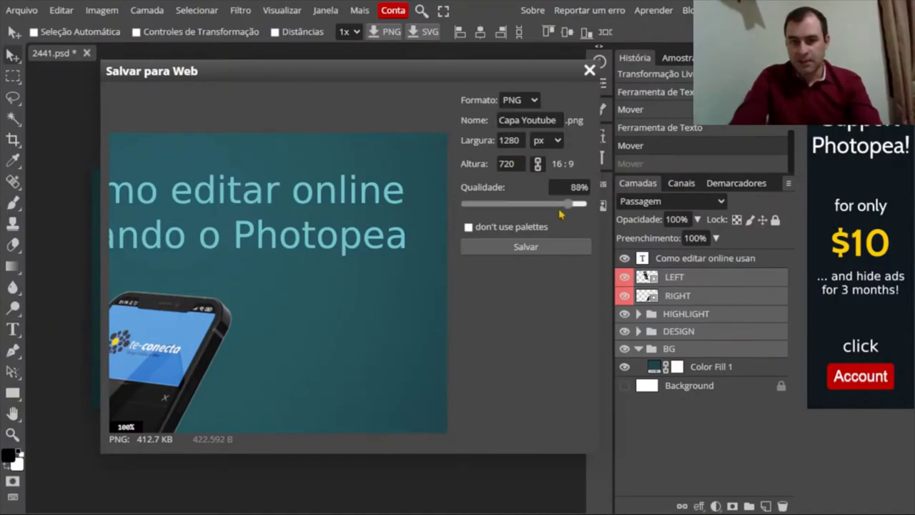
drag(582, 204, 587, 213)
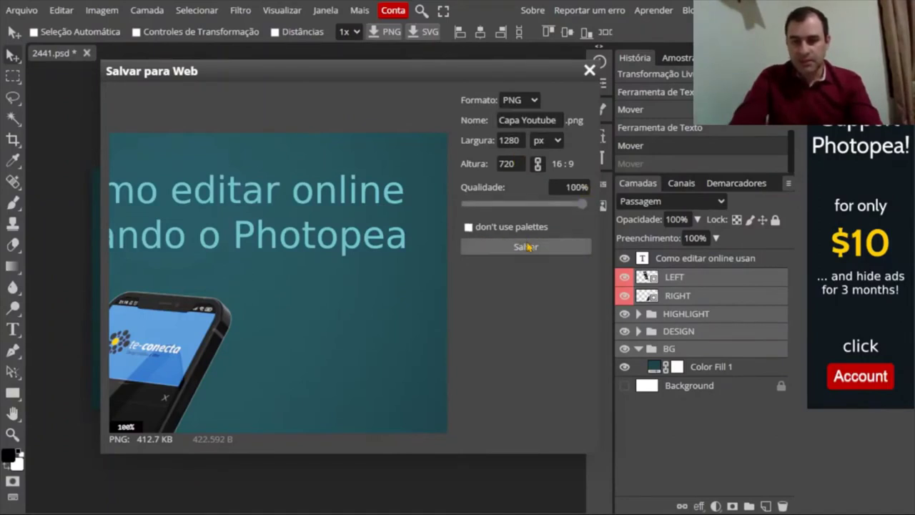
click(552, 253)
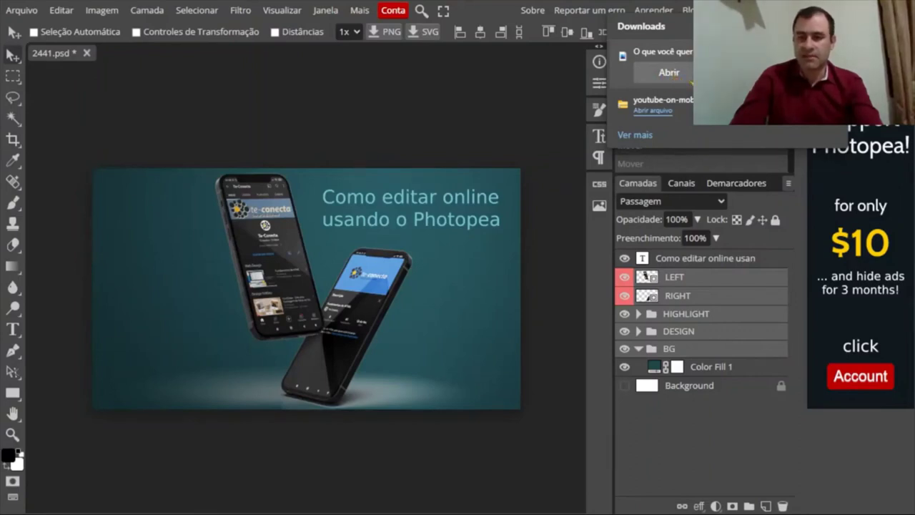
Step: Open the downloaded Capa Youtube.png in Photos, zooming and panning over the phones and title
click(676, 80)
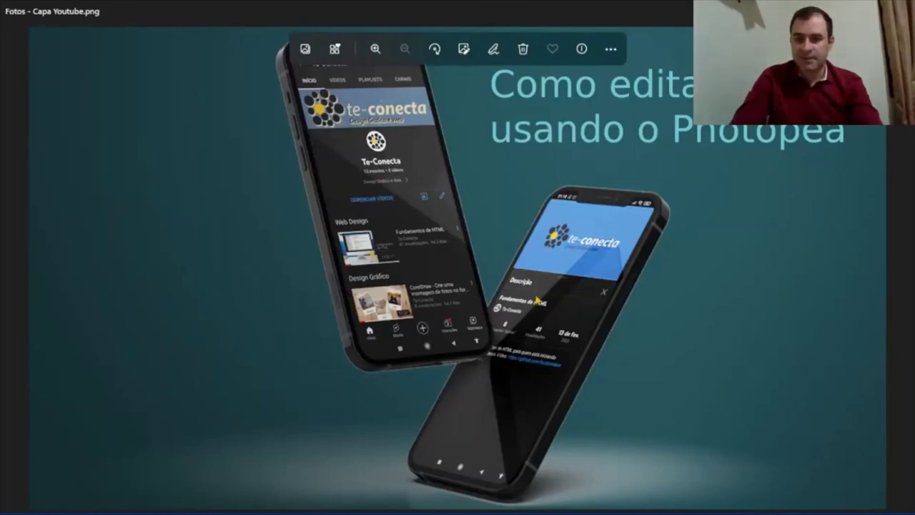
scroll(350, 112, up, 3)
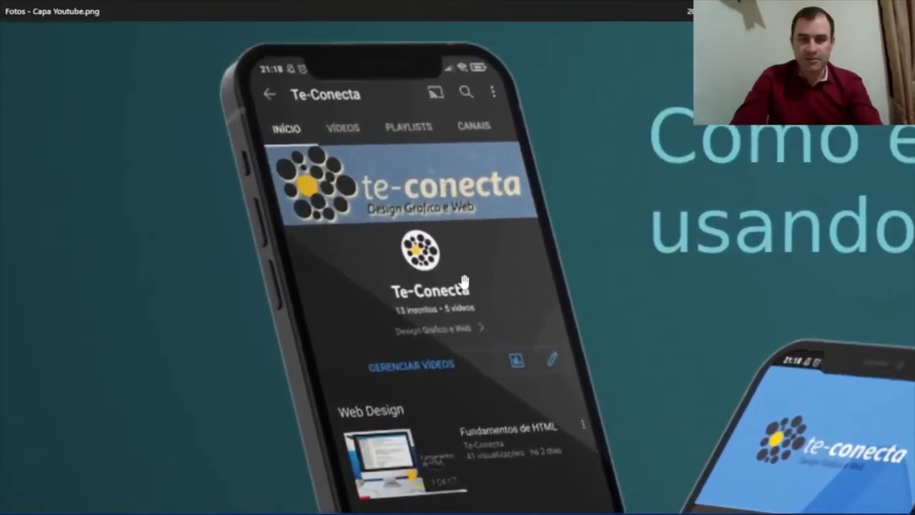
drag(464, 281, 444, 140)
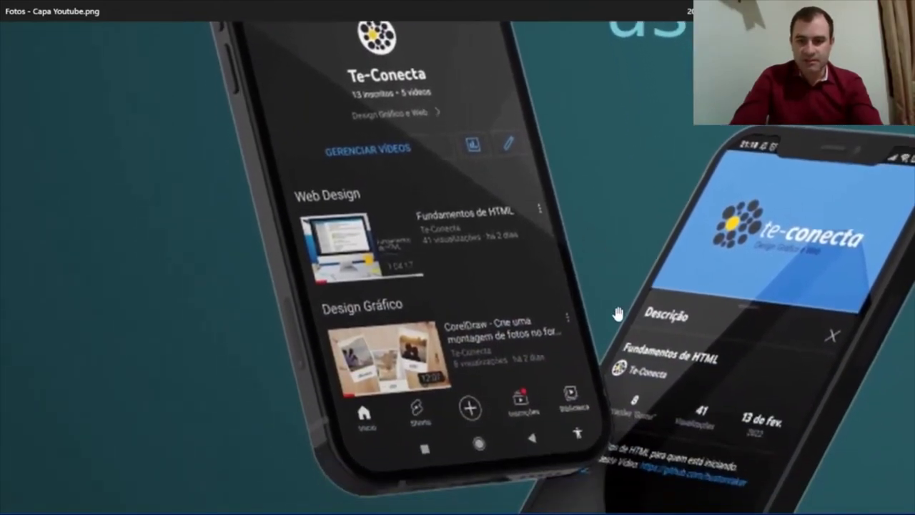
mouse_move(590, 354)
mouse_down()
mouse_move(422, 205)
mouse_move(423, 93)
mouse_up()
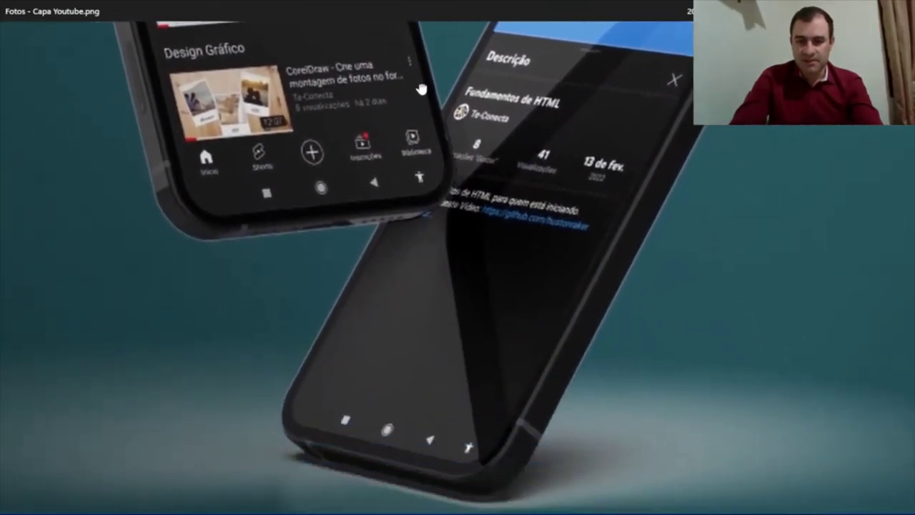
mouse_move(672, 82)
mouse_down()
mouse_move(657, 87)
mouse_move(479, 286)
mouse_move(482, 393)
mouse_up()
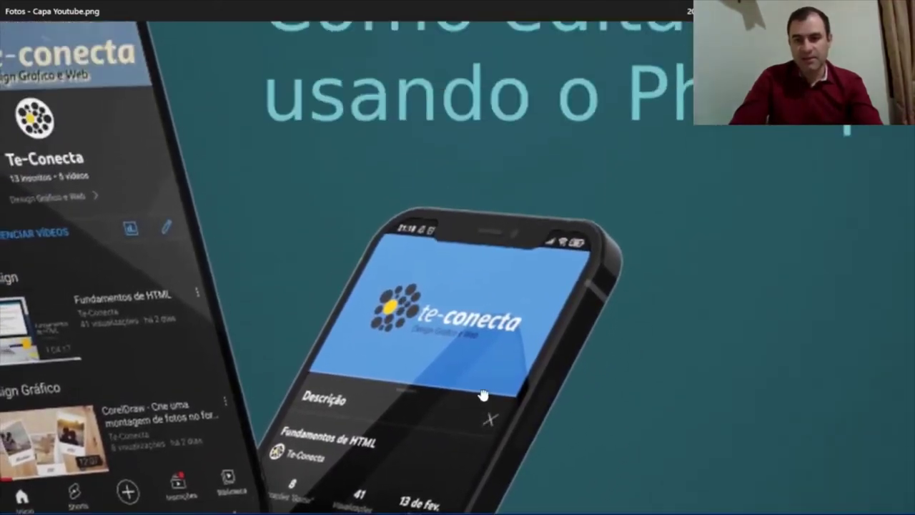
drag(426, 256, 576, 273)
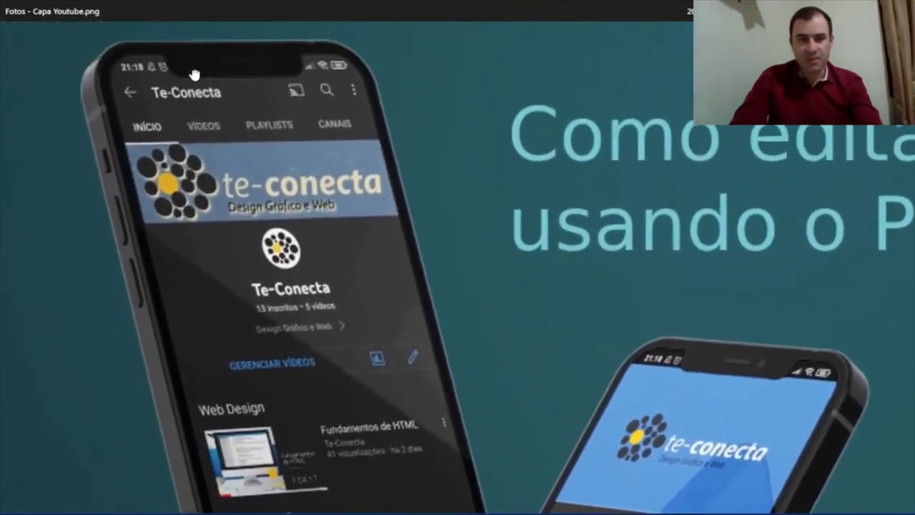
scroll(432, 143, down, 5)
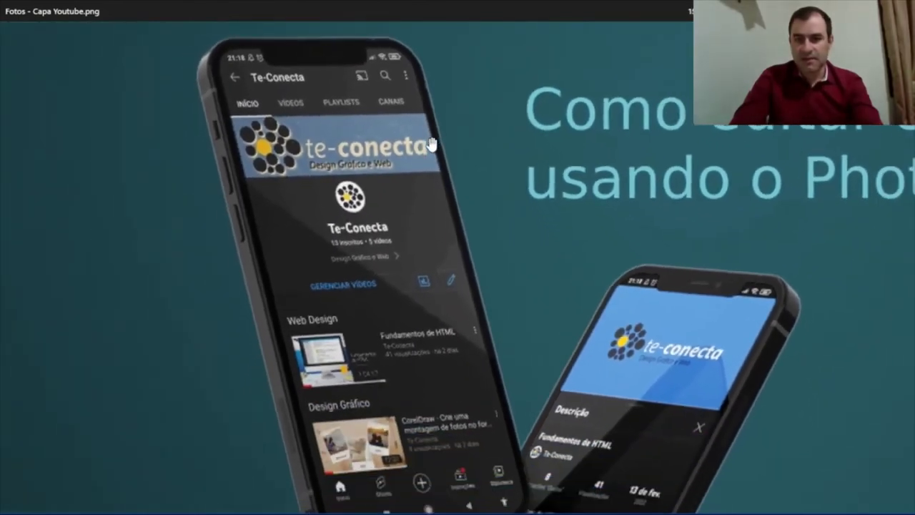